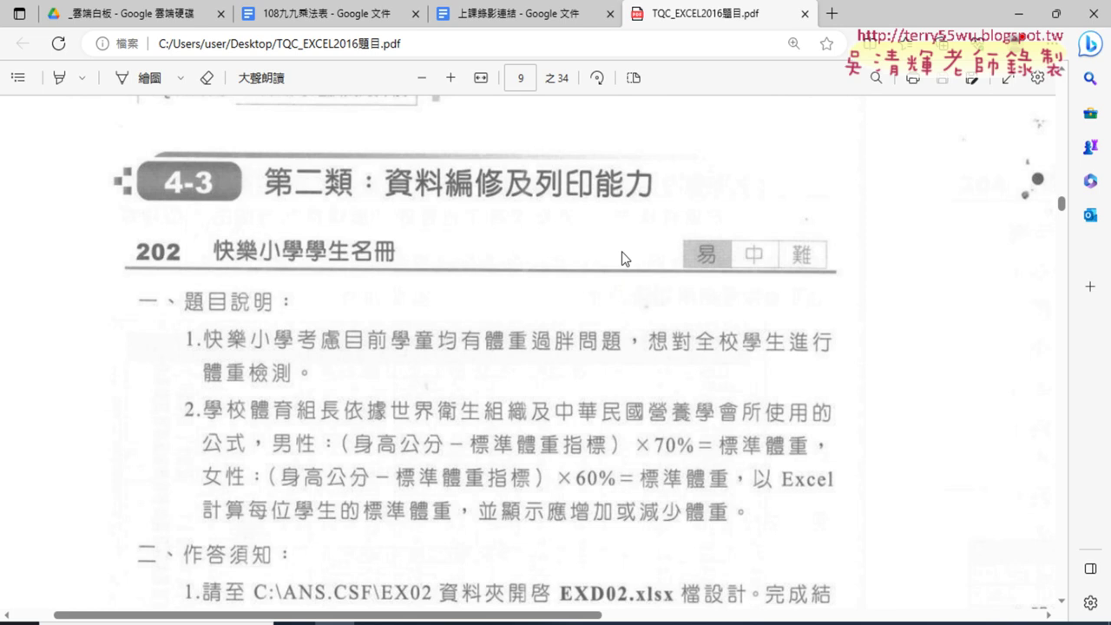
Scroll through the 202 design requirements in the PDF
{"action": "scroll", "coordinate": [582, 285], "scroll_direction": "down", "scroll_amount": 1}
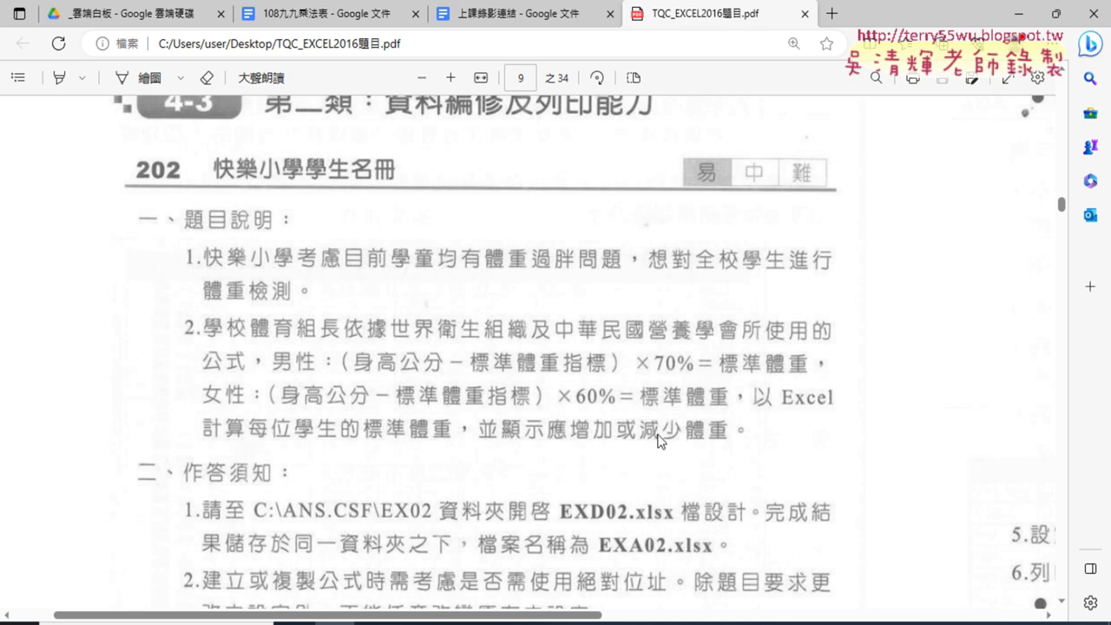
{"action": "scroll", "coordinate": [659, 434], "scroll_direction": "down", "scroll_amount": 5}
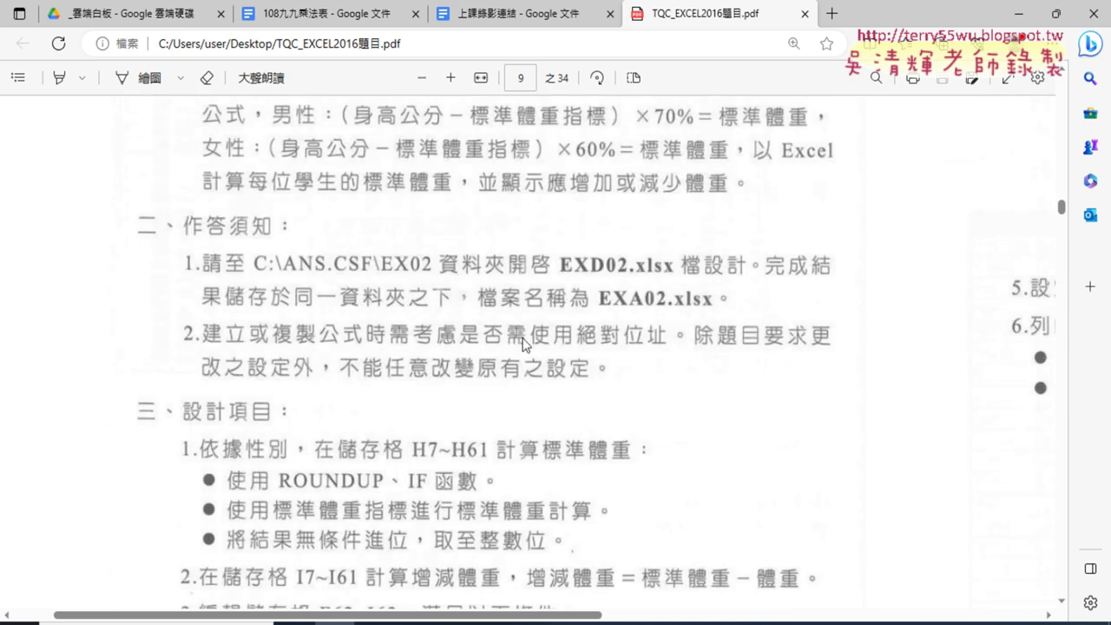
{"action": "scroll", "coordinate": [648, 360], "scroll_direction": "down", "scroll_amount": 2}
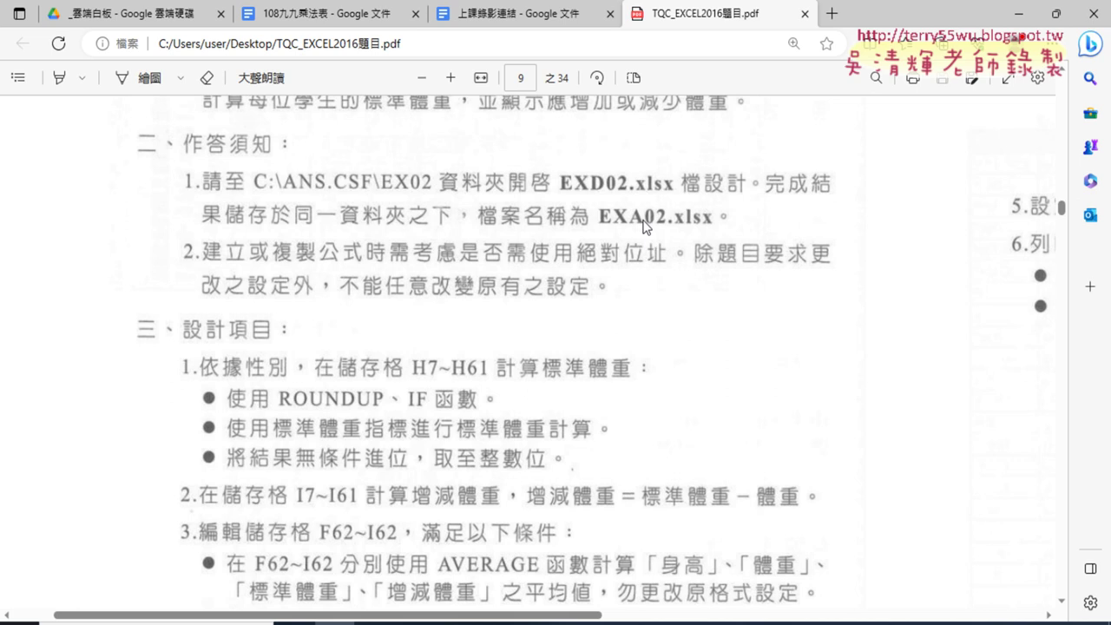
{"action": "scroll", "coordinate": [670, 253], "scroll_direction": "down", "scroll_amount": 5}
{"action": "scroll", "coordinate": [671, 257], "scroll_direction": "up", "scroll_amount": 2}
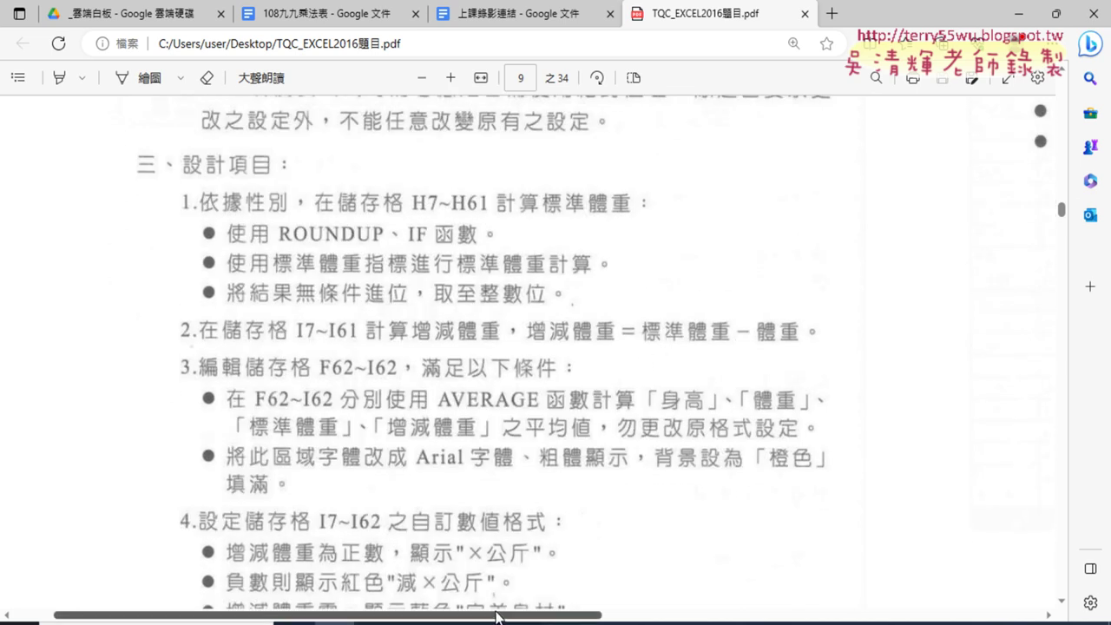
{"action": "left_click_drag", "start_coordinate": [497, 615], "coordinate": [684, 618]}
{"action": "scroll", "coordinate": [695, 347], "scroll_direction": "up", "scroll_amount": 3}
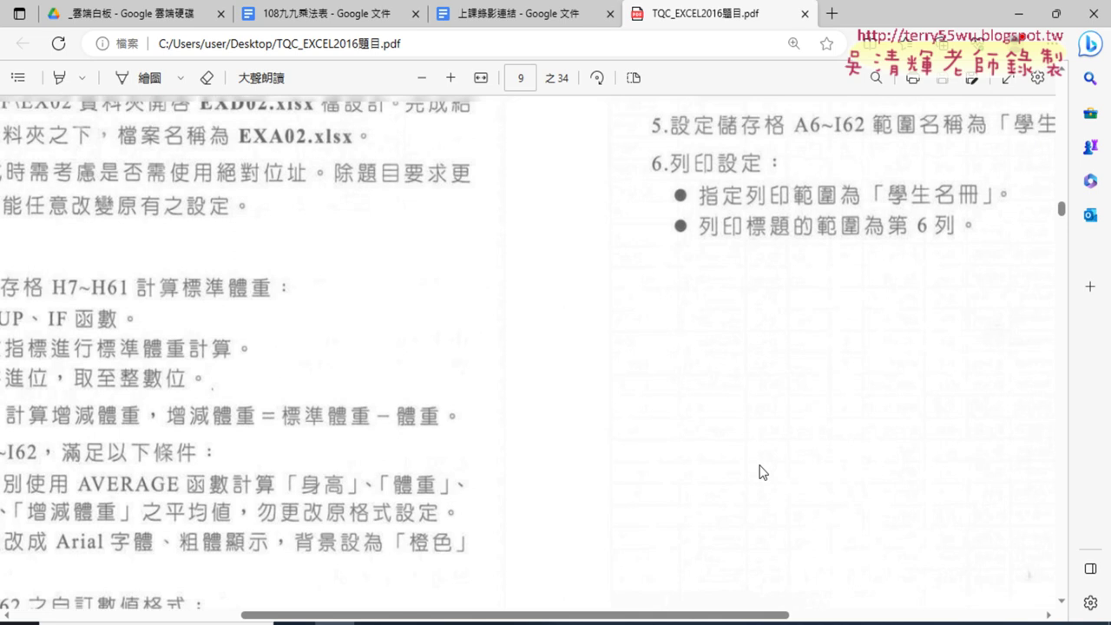
{"action": "scroll", "coordinate": [695, 348], "scroll_direction": "up", "scroll_amount": 2}
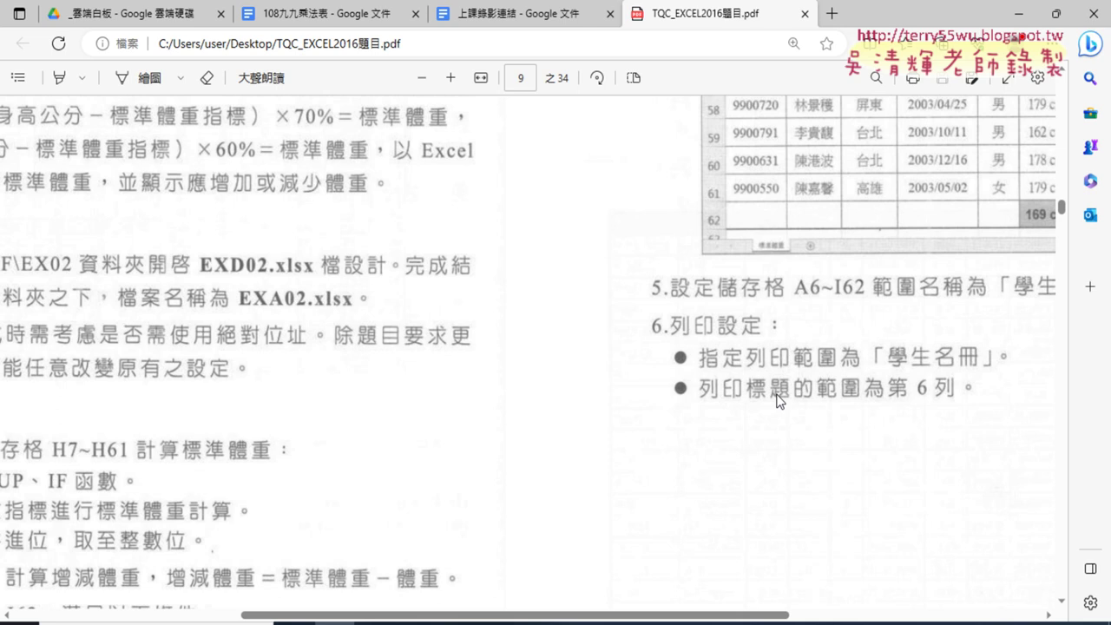
{"action": "left_click_drag", "start_coordinate": [495, 617], "coordinate": [323, 620]}
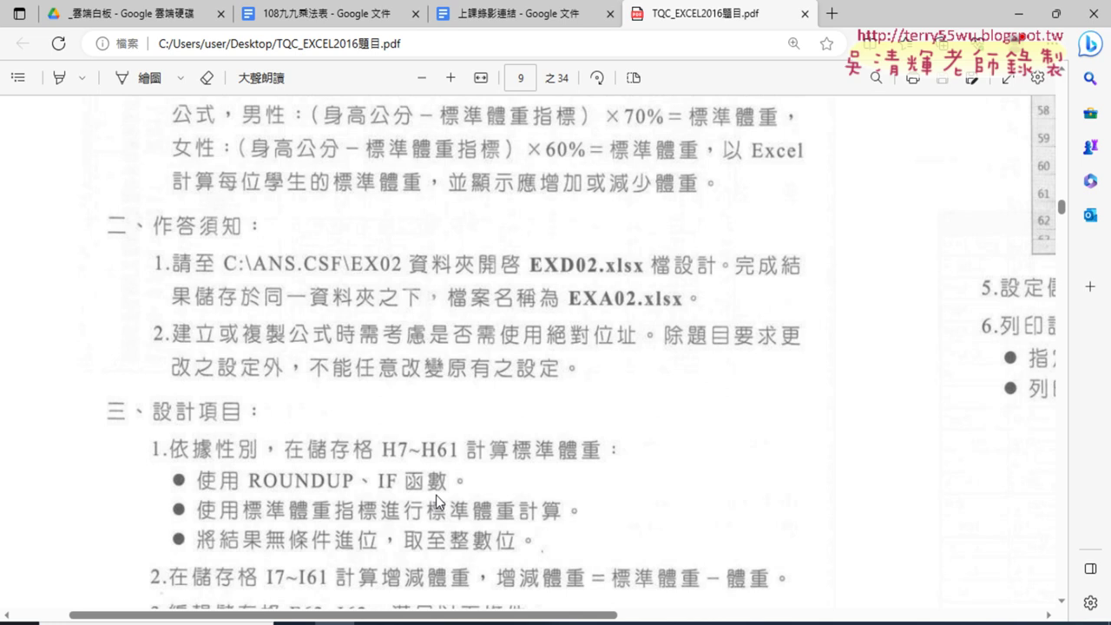
{"action": "scroll", "coordinate": [424, 492], "scroll_direction": "down", "scroll_amount": 2}
{"action": "scroll", "coordinate": [421, 489], "scroll_direction": "down", "scroll_amount": 1}
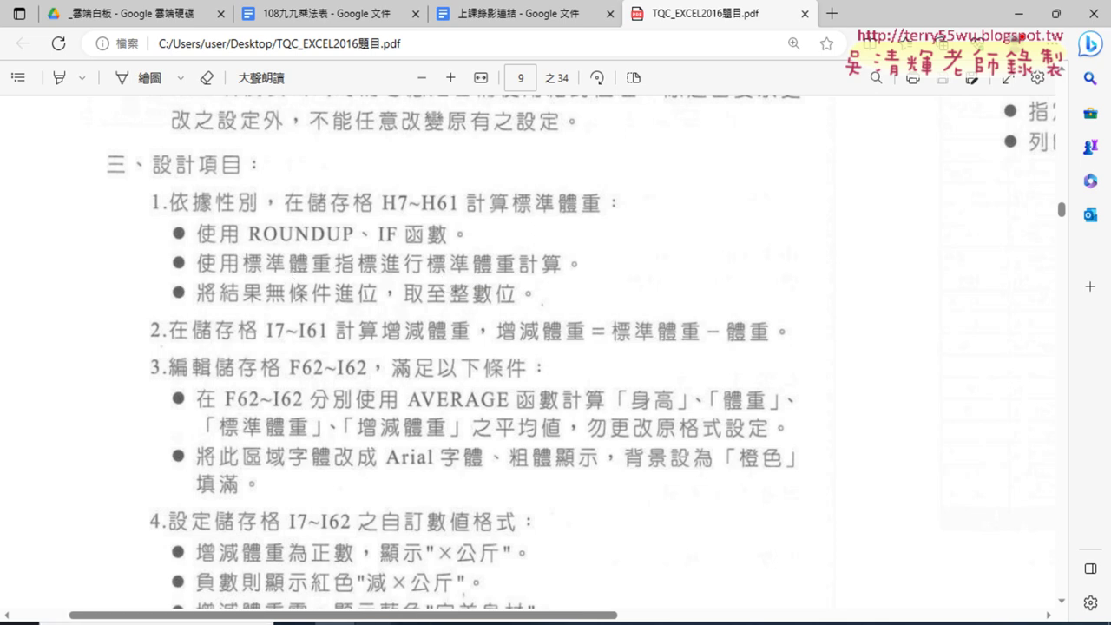
Open the EXD02 workbook from the 202 folder in Excel
{"action": "left_click", "coordinate": [373, 622]}
{"action": "left_click", "coordinate": [424, 581]}
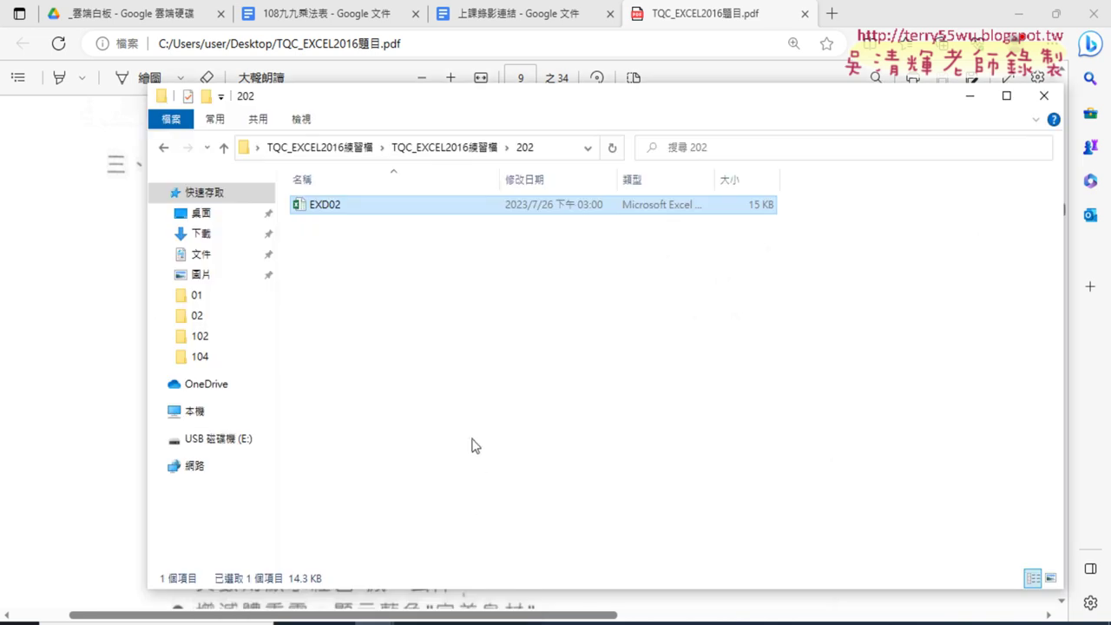
{"action": "double_click", "coordinate": [363, 214]}
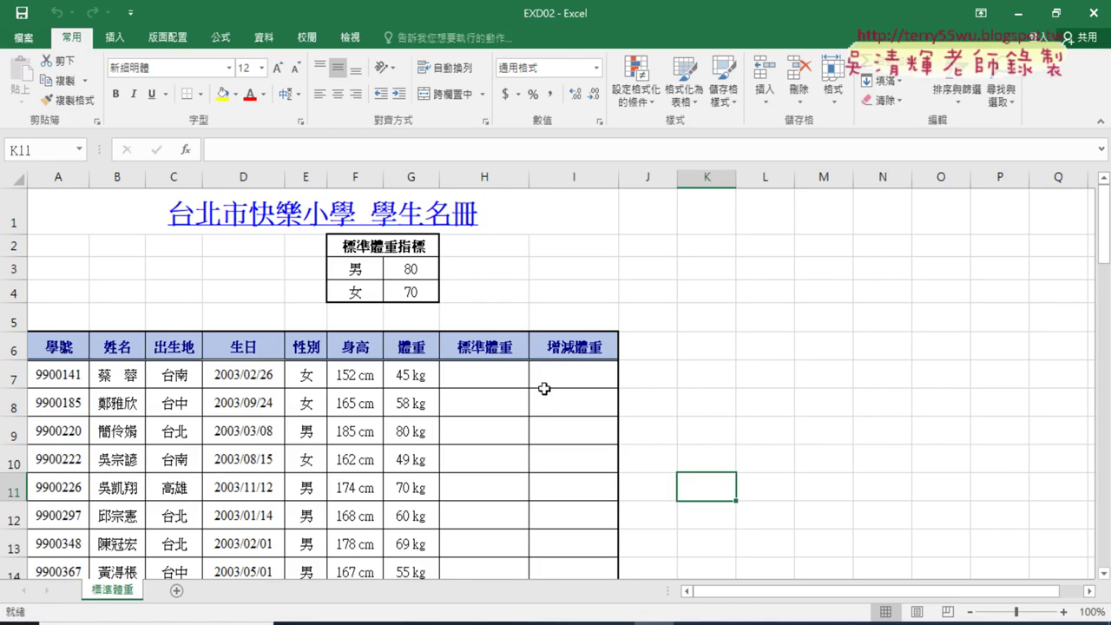
{"action": "left_click", "coordinate": [482, 376]}
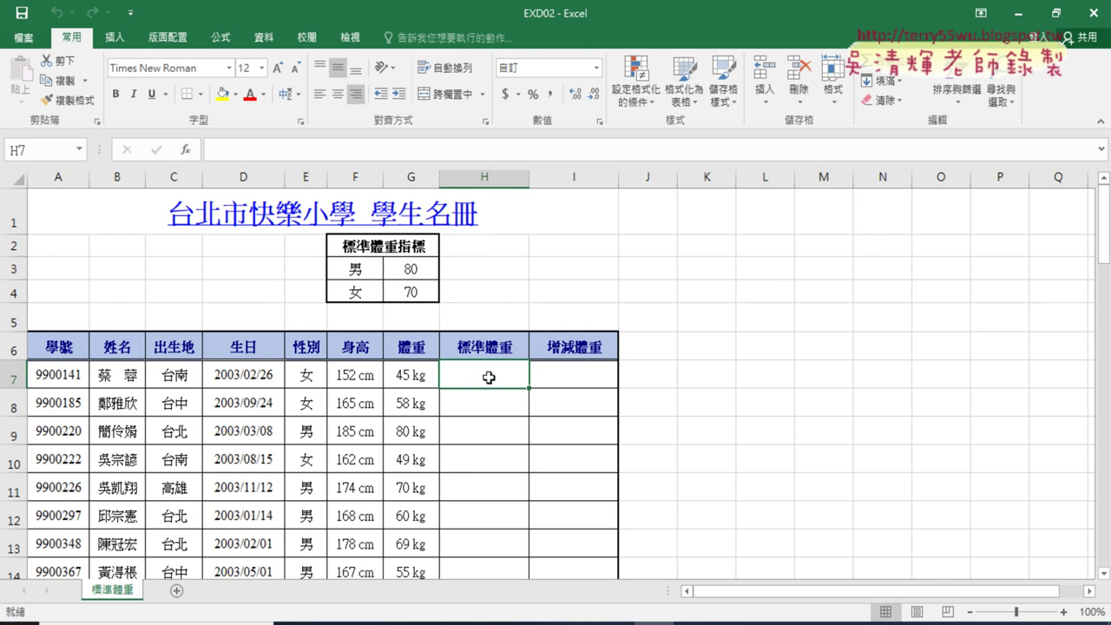
{"action": "left_click", "coordinate": [334, 623]}
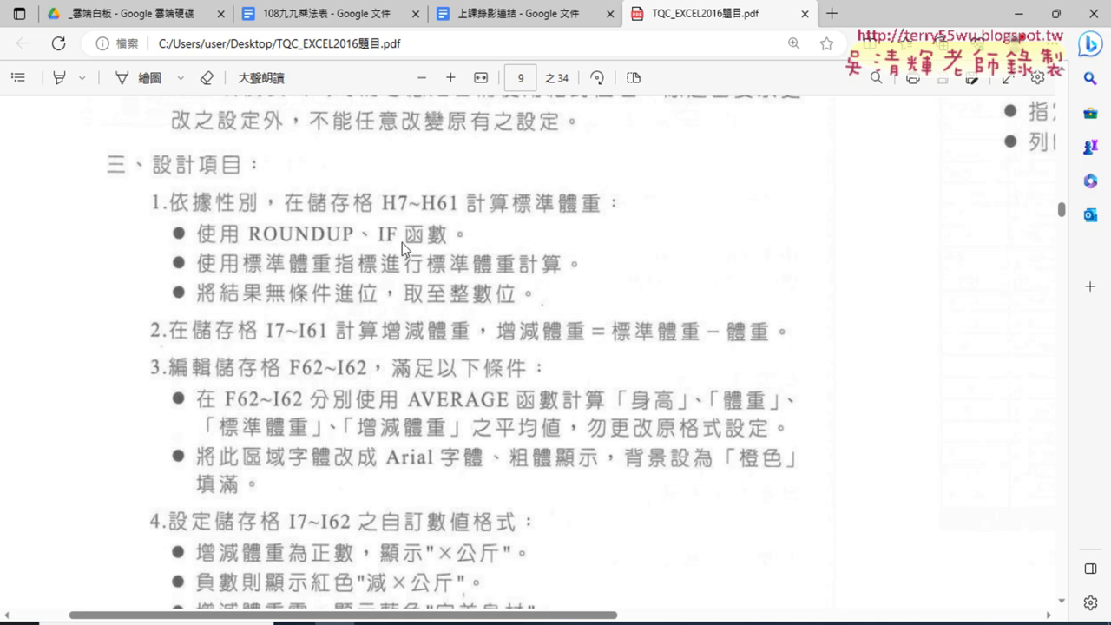
{"action": "left_click", "coordinate": [1017, 14]}
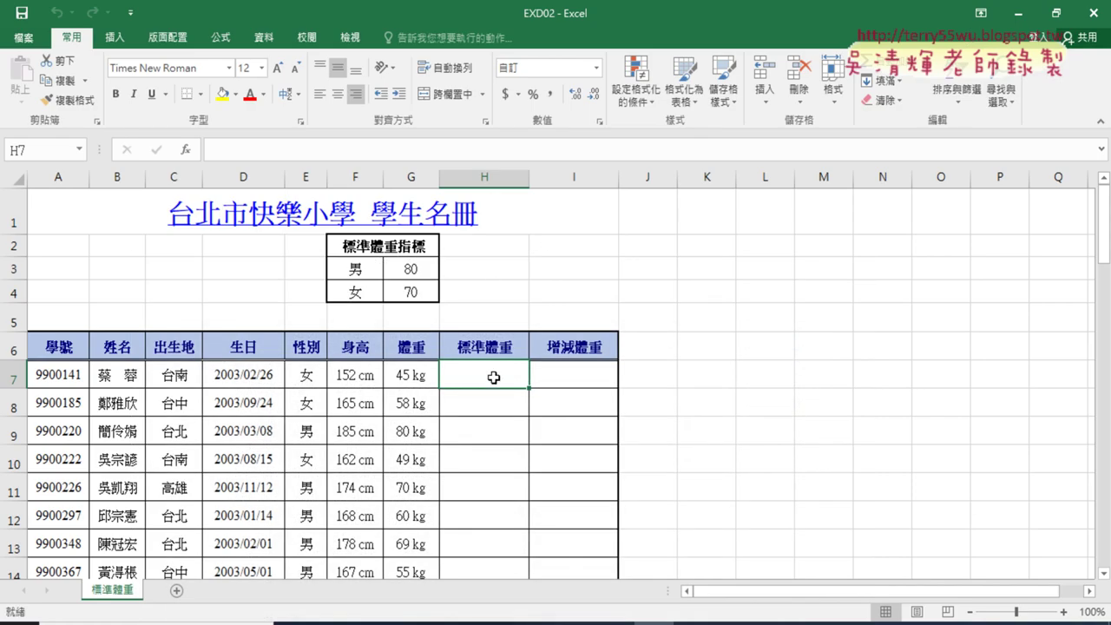
Insert the IF function from the 邏輯 category into H7
{"action": "left_click", "coordinate": [186, 150]}
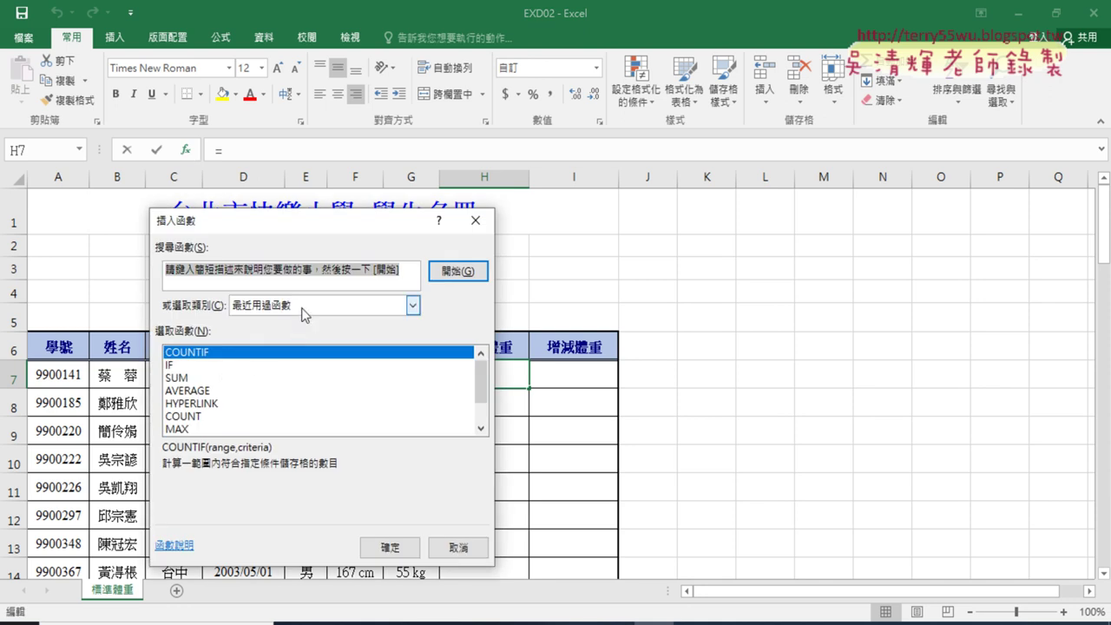
{"action": "left_click", "coordinate": [413, 305]}
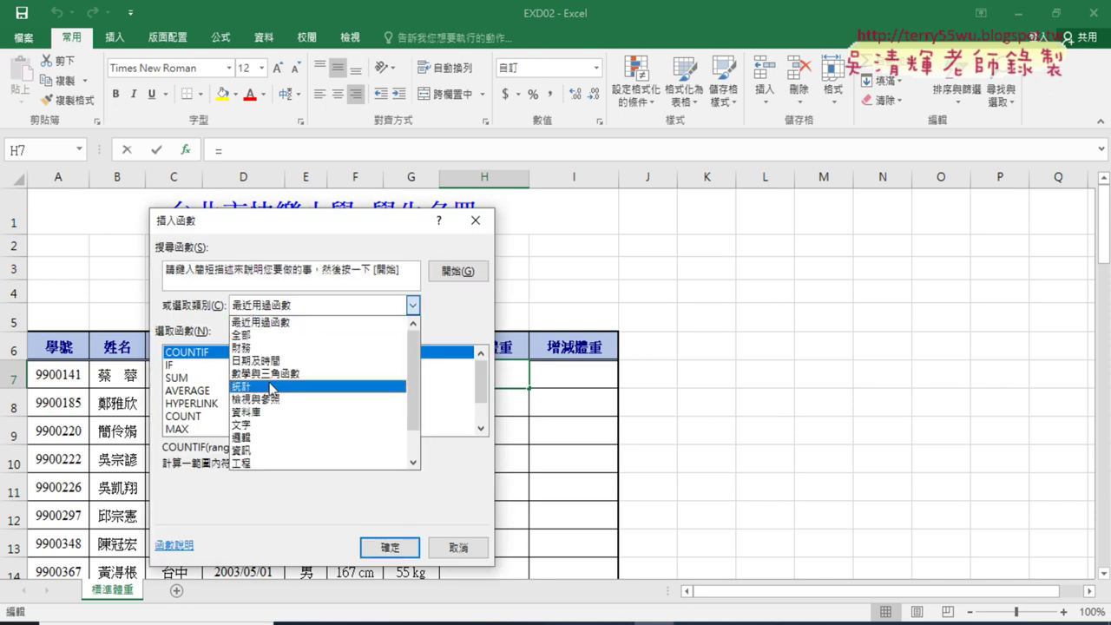
{"action": "left_click", "coordinate": [265, 439]}
{"action": "left_click", "coordinate": [191, 378]}
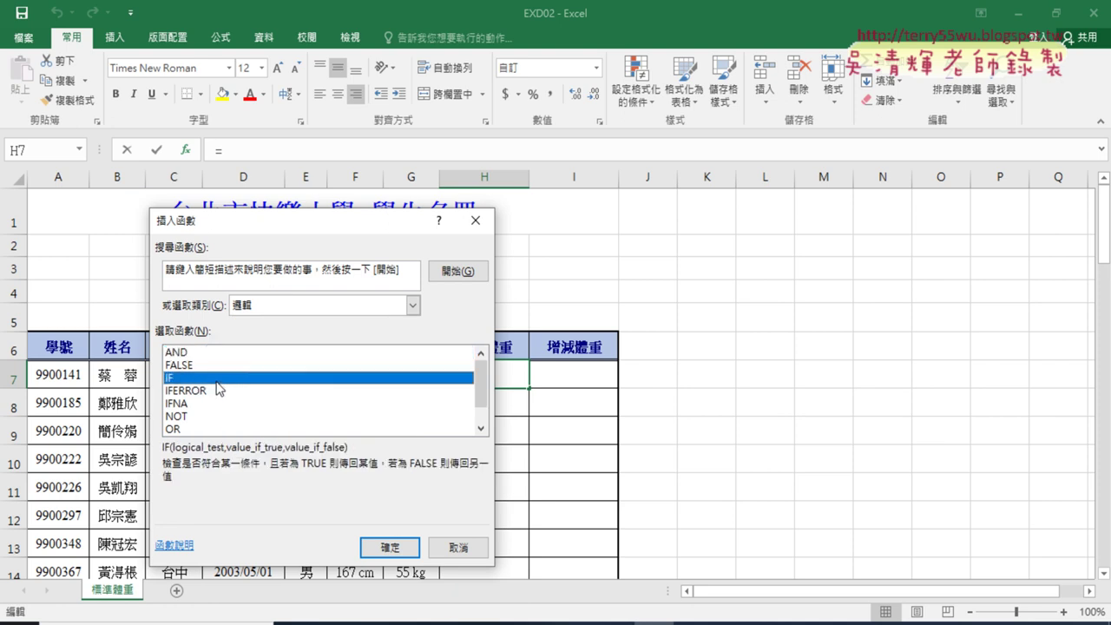
{"action": "left_click", "coordinate": [398, 549]}
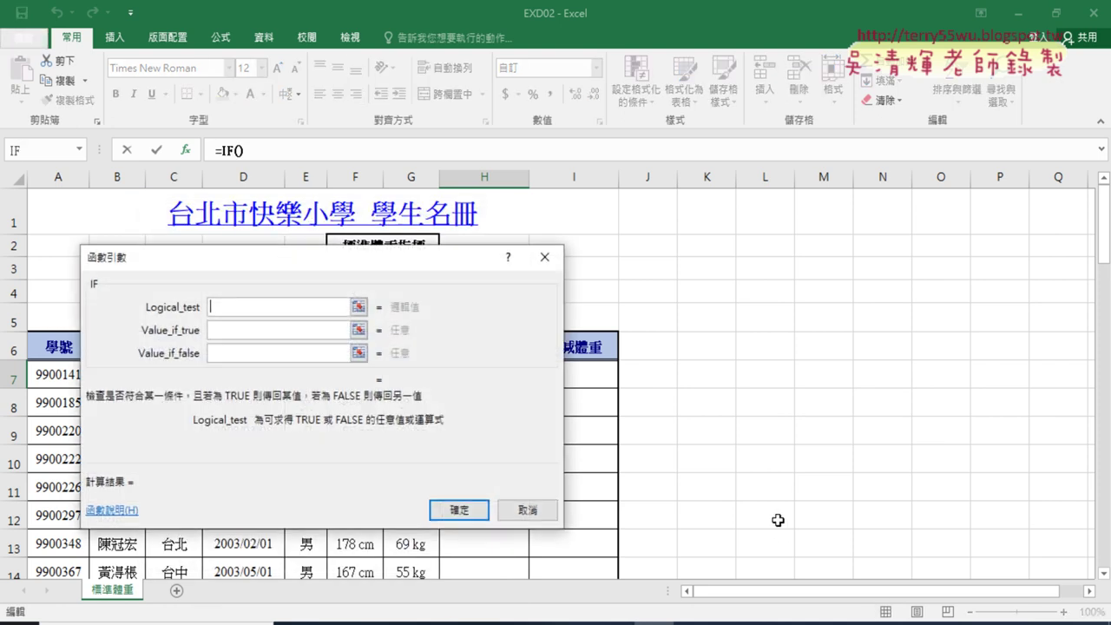
Set the IF logical test to E7=F$3, comparing gender with the male label
{"action": "left_click_drag", "start_coordinate": [463, 259], "coordinate": [840, 173]}
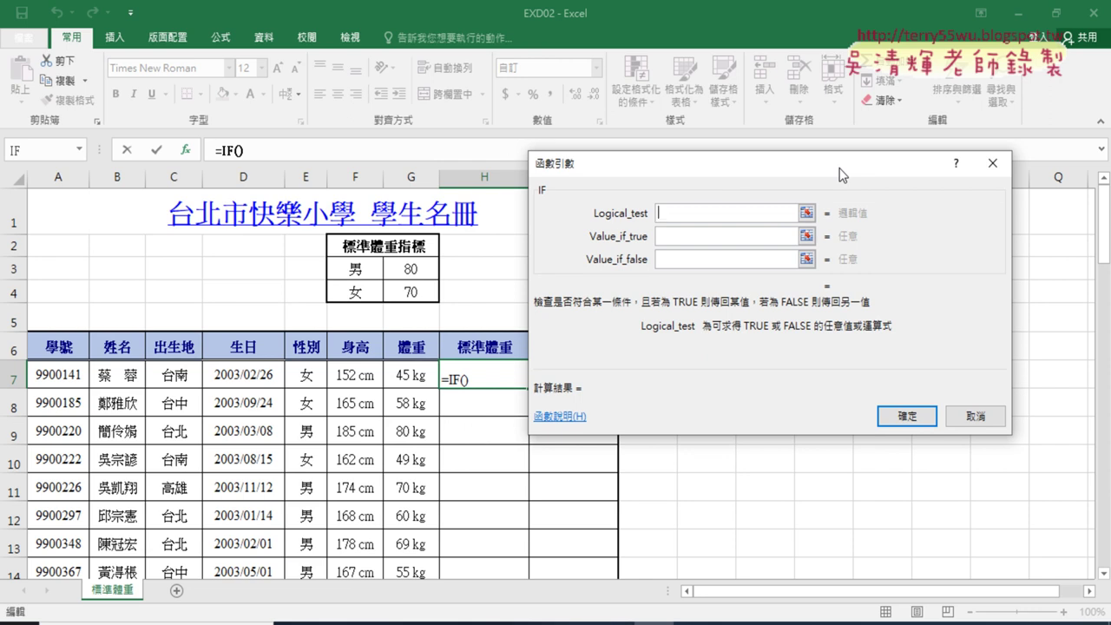
{"action": "left_click", "coordinate": [308, 379]}
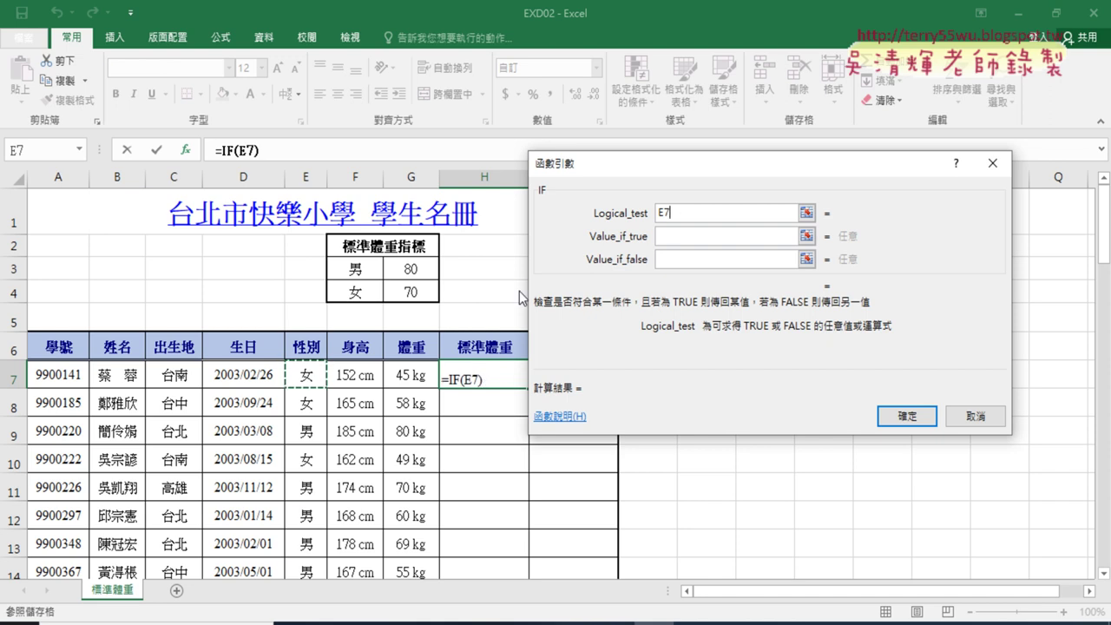
{"action": "type", "text": "="}
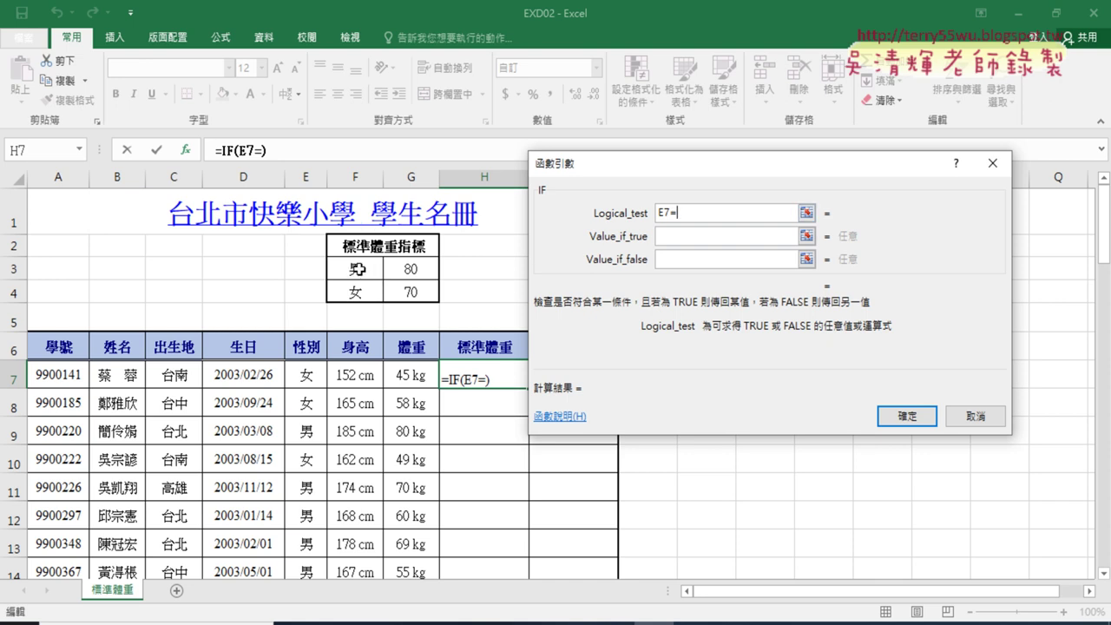
{"action": "left_click", "coordinate": [358, 269]}
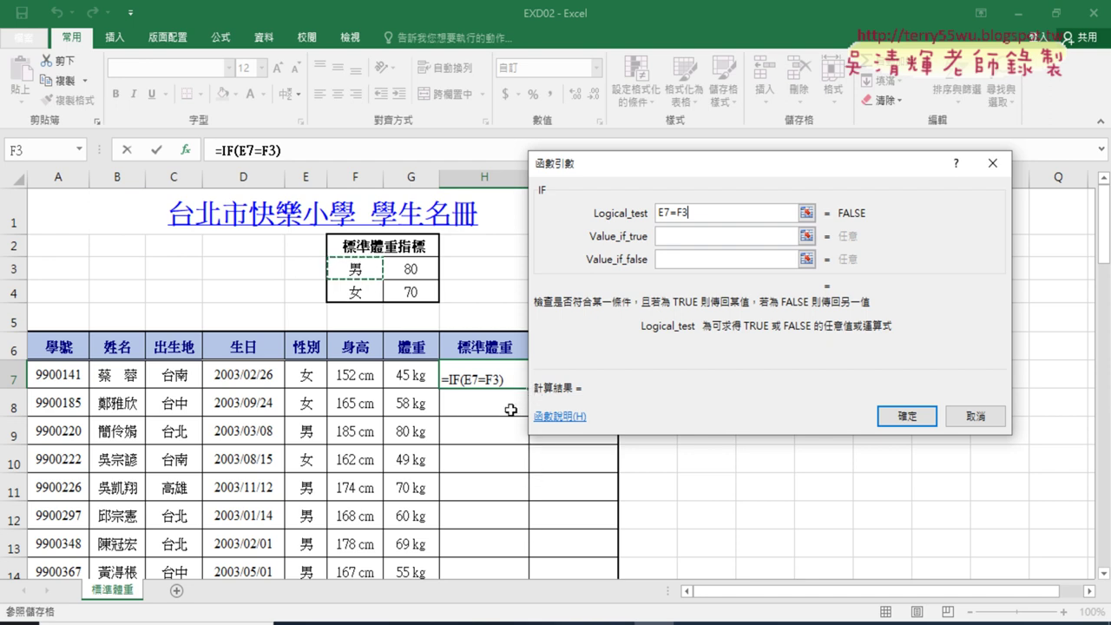
{"action": "left_click", "coordinate": [683, 212]}
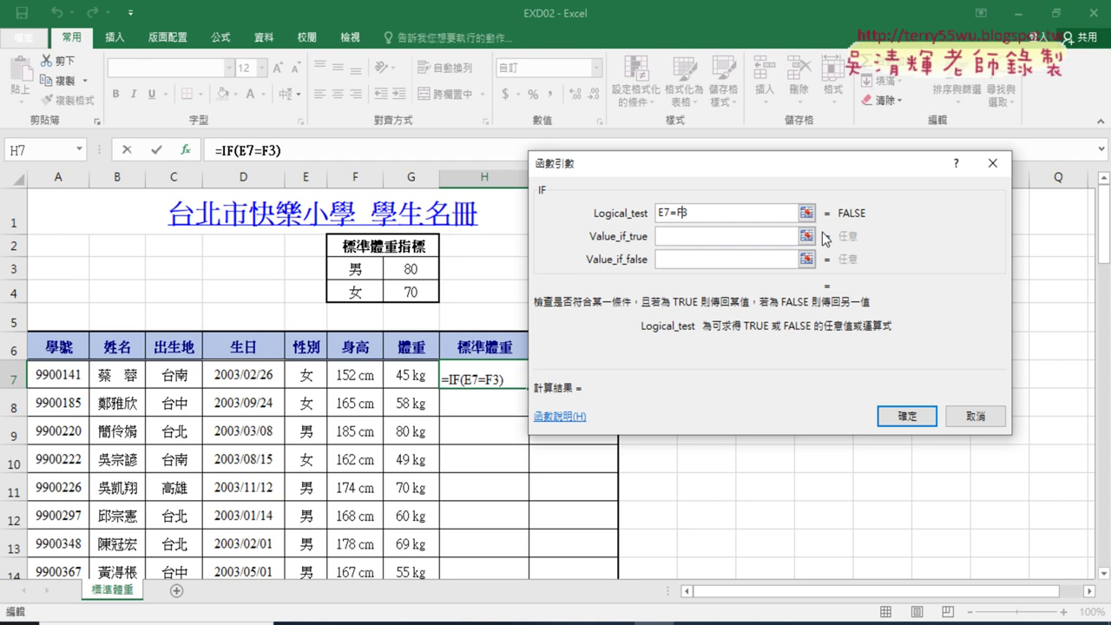
{"action": "type", "text": "$"}
{"action": "left_click", "coordinate": [711, 213]}
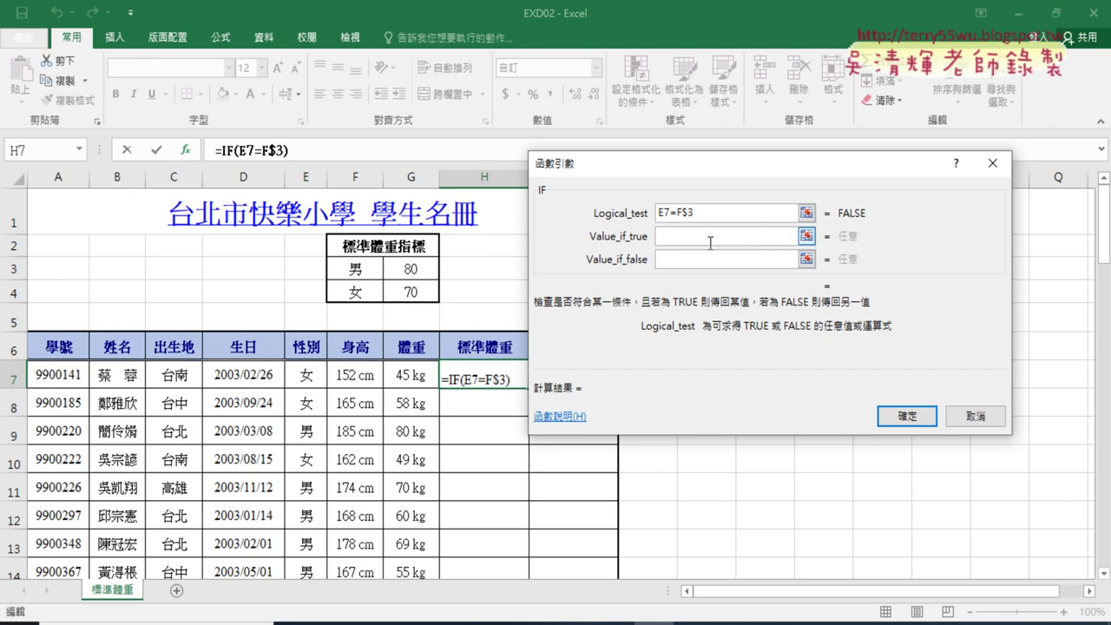
{"action": "left_click", "coordinate": [708, 237]}
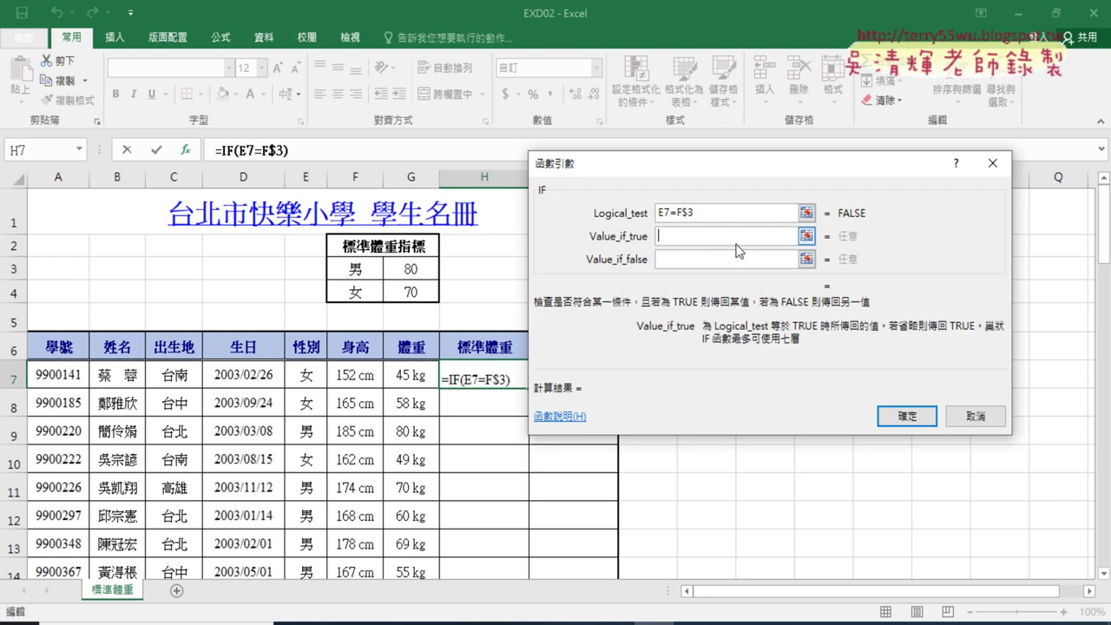
{"action": "key", "text": "alt+Tab"}
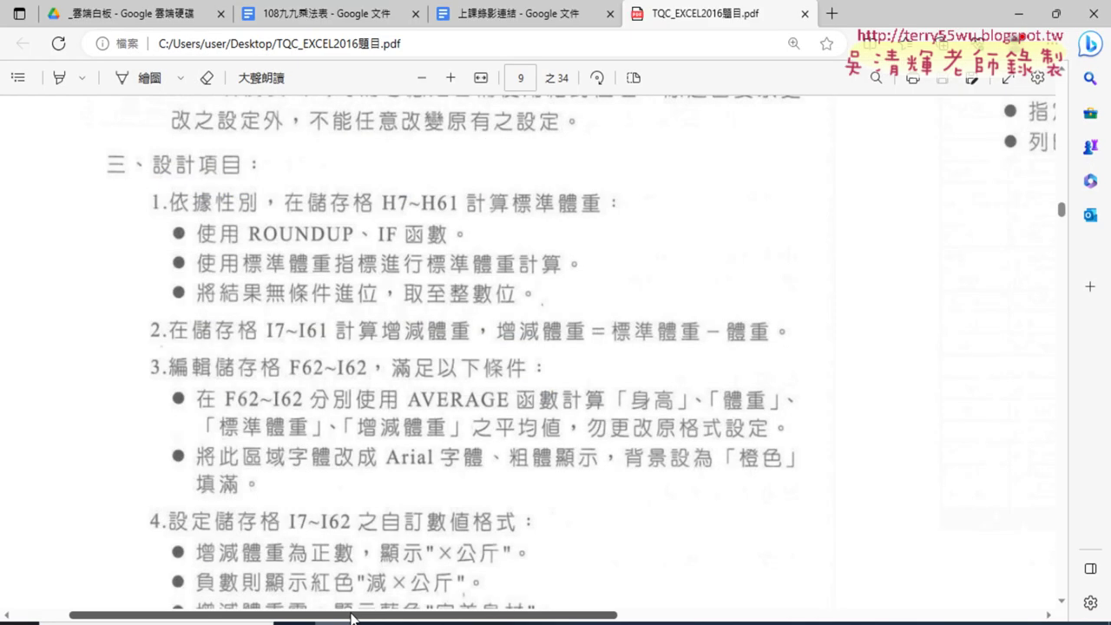
{"action": "scroll", "coordinate": [370, 369], "scroll_direction": "up", "scroll_amount": 3}
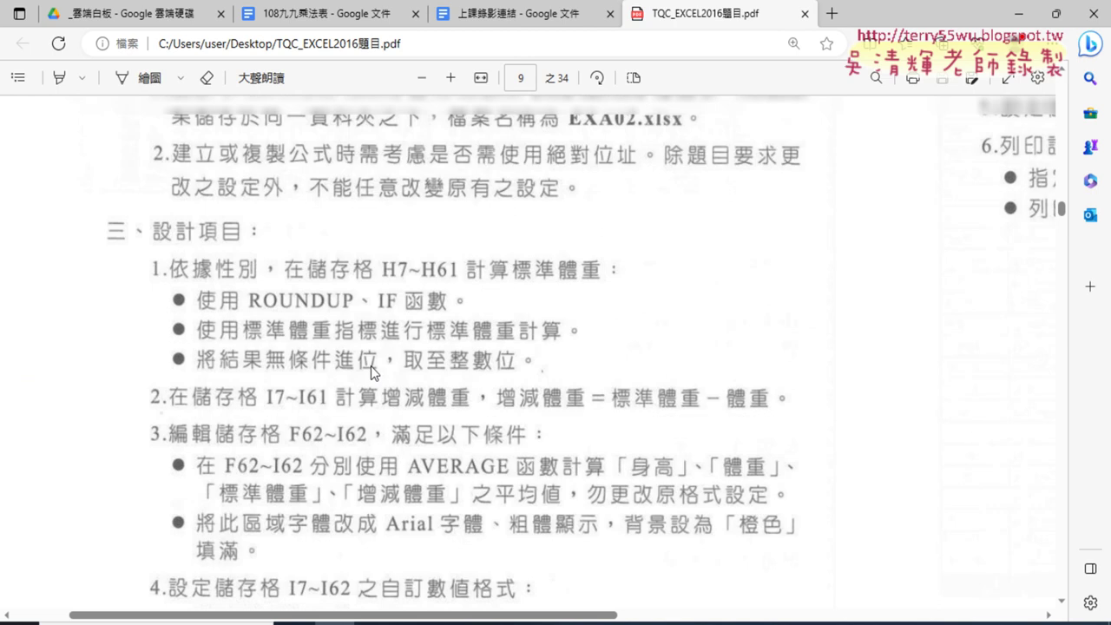
{"action": "scroll", "coordinate": [414, 332], "scroll_direction": "down", "scroll_amount": 3}
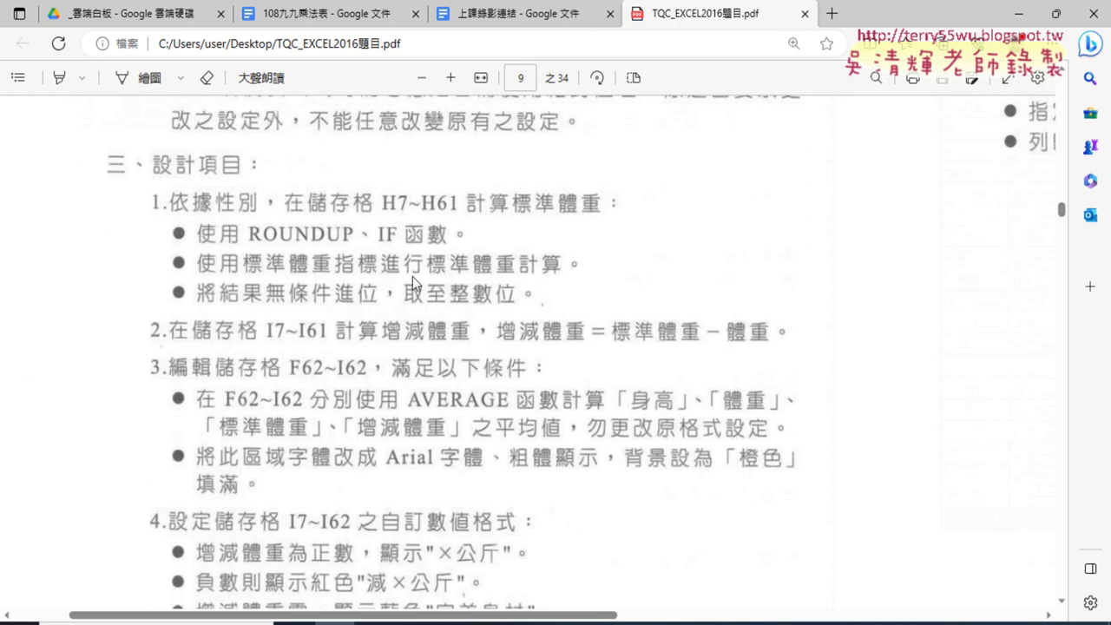
{"action": "scroll", "coordinate": [412, 275], "scroll_direction": "up", "scroll_amount": 2}
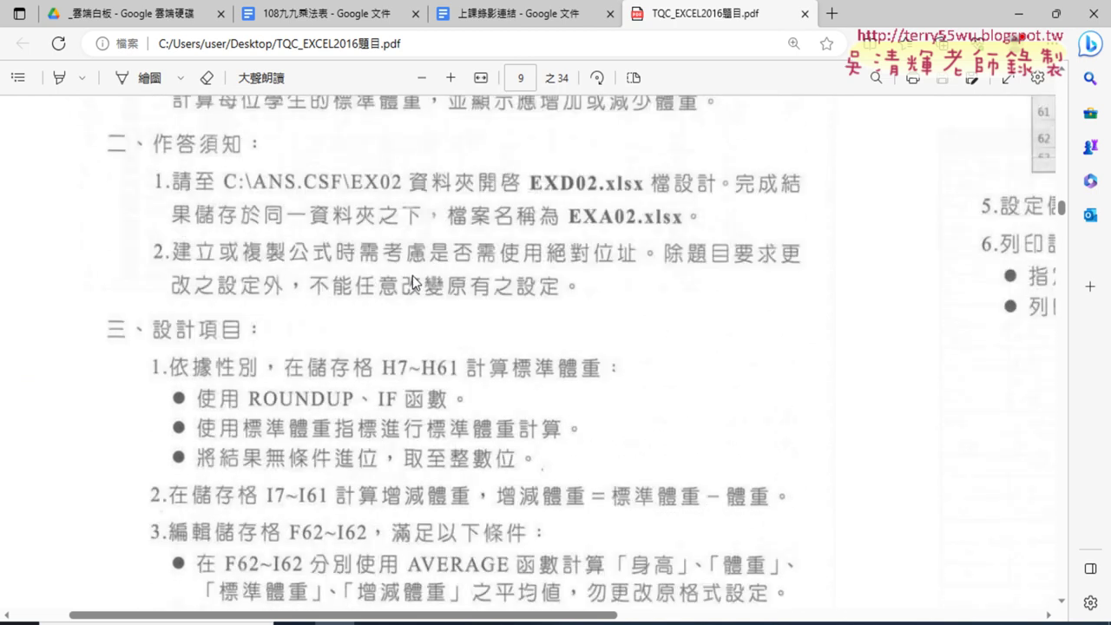
{"action": "scroll", "coordinate": [412, 275], "scroll_direction": "up", "scroll_amount": 1}
{"action": "scroll", "coordinate": [425, 264], "scroll_direction": "up", "scroll_amount": 1}
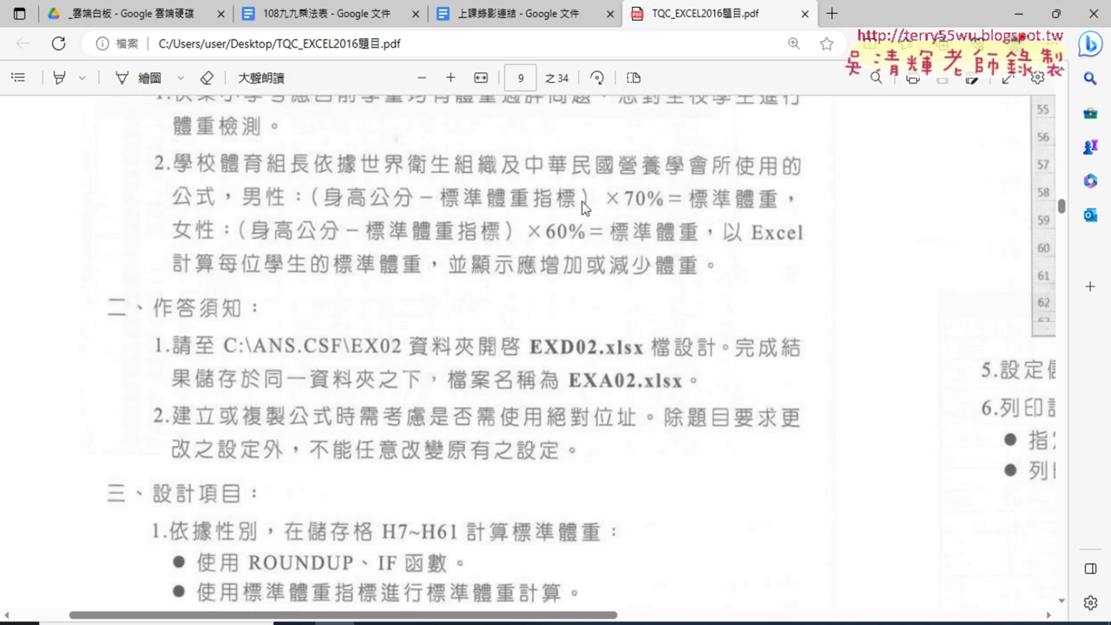
{"action": "left_click", "coordinate": [1012, 7]}
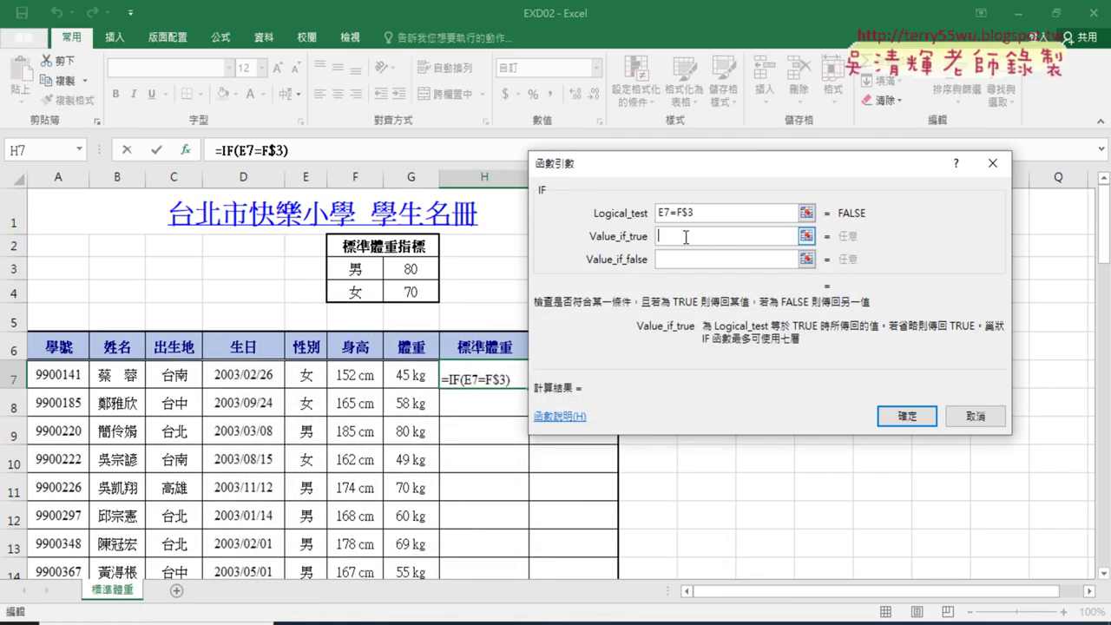
Enter (F7-G3)*0.7 as the IF function's Value_if_true
{"action": "left_click", "coordinate": [369, 380]}
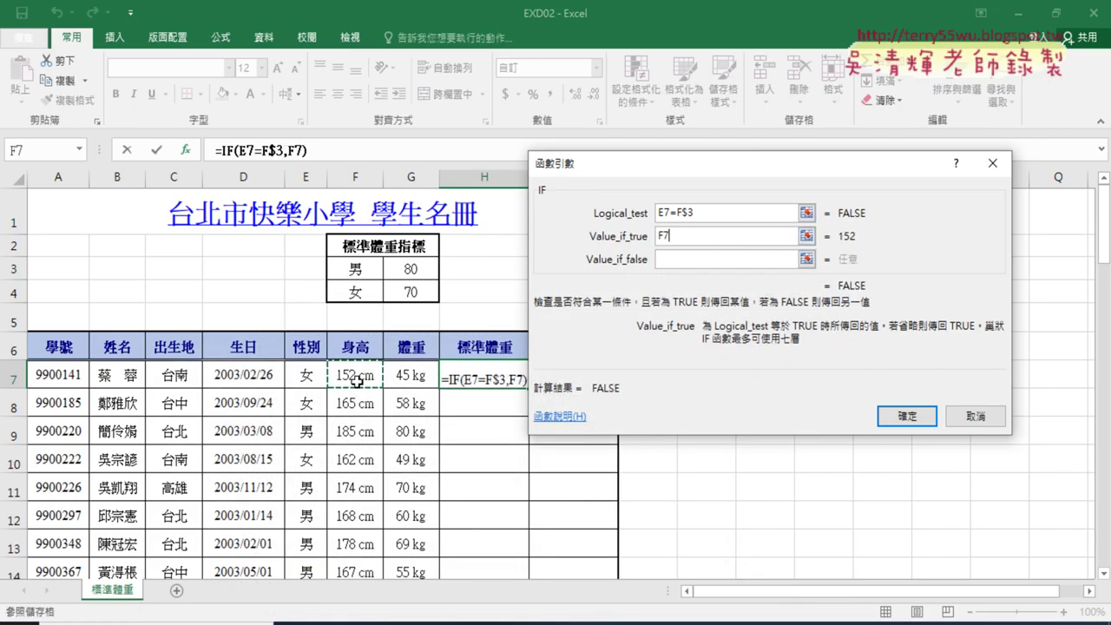
{"action": "type", "text": "-"}
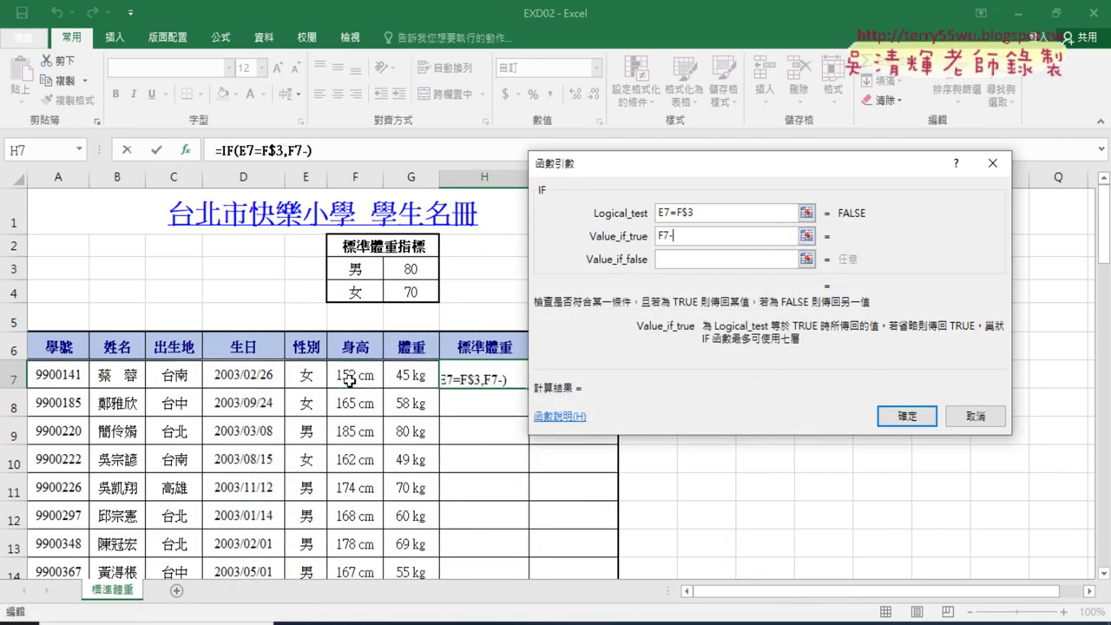
{"action": "left_click", "coordinate": [411, 271]}
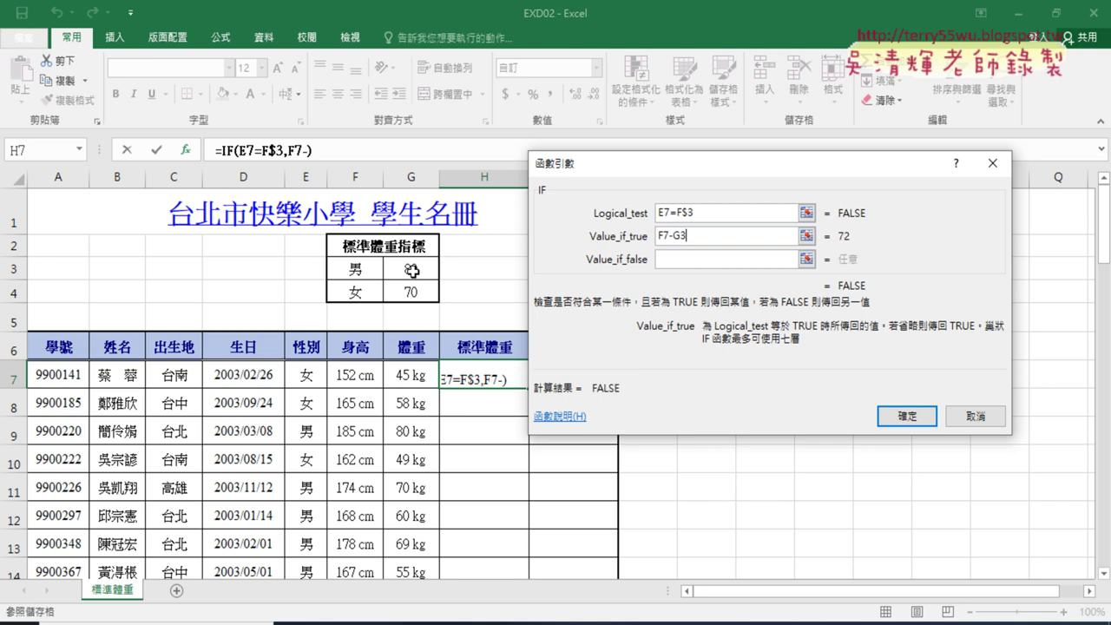
{"action": "left_click", "coordinate": [806, 259]}
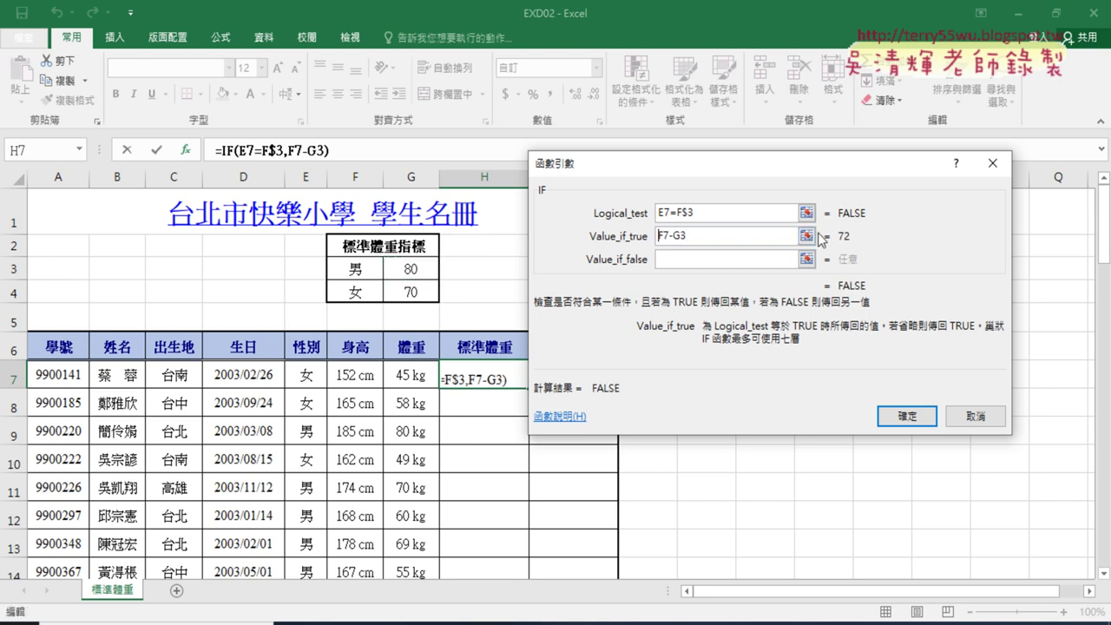
{"action": "type", "text": "("}
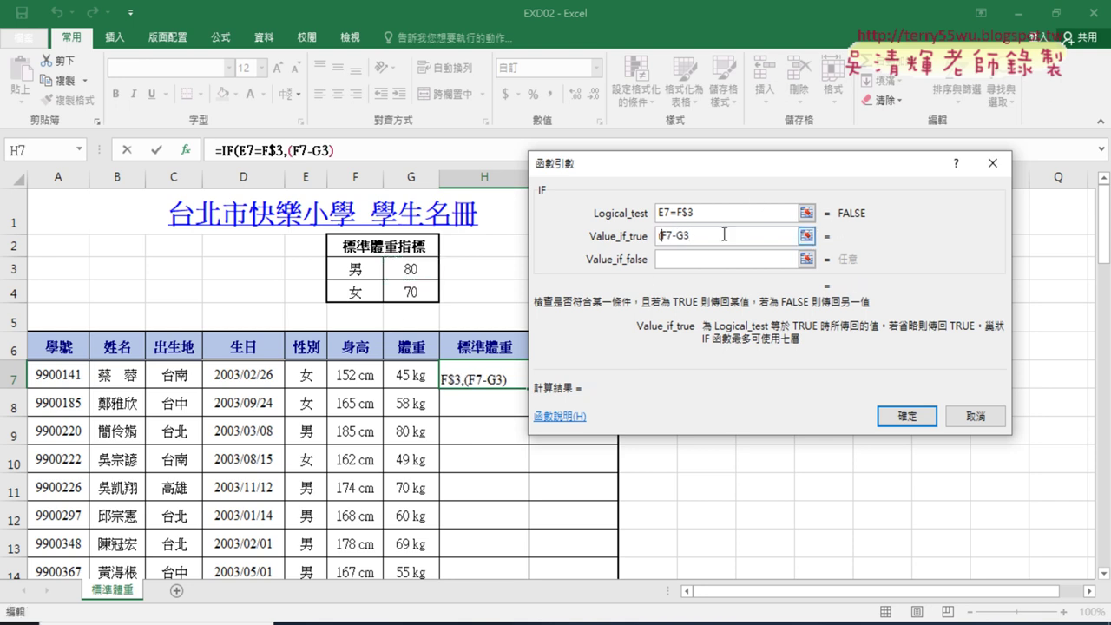
{"action": "left_click", "coordinate": [724, 234]}
{"action": "type", "text": ")"}
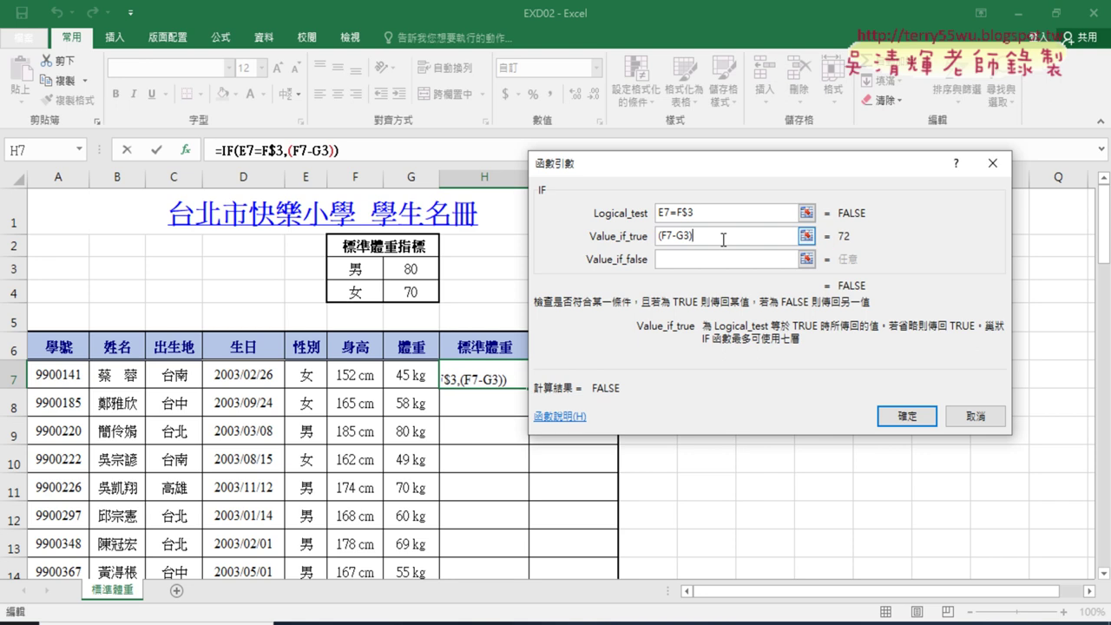
{"action": "type", "text": "*"}
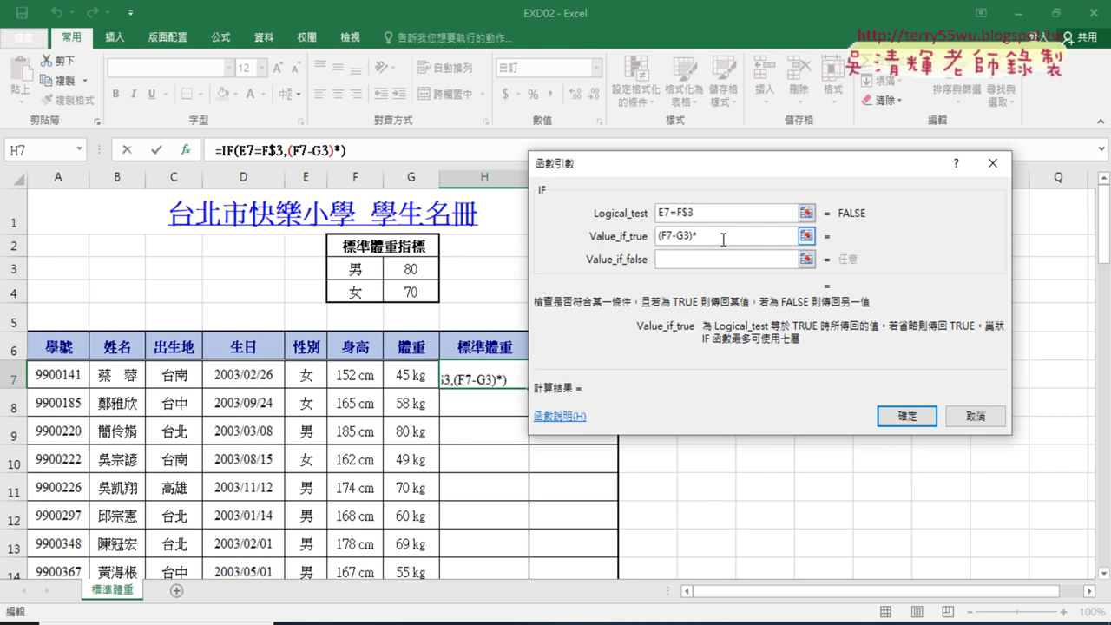
{"action": "type", "text": "0.7"}
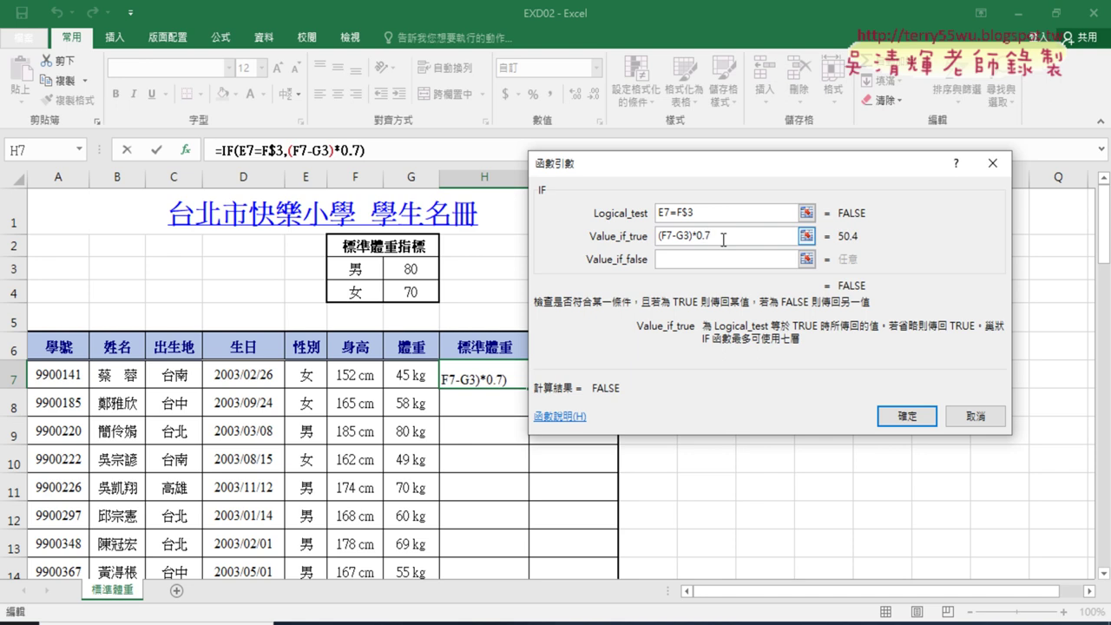
Copy the true-case expression (F7-G3)*0.7 into Value_if_false
{"action": "left_click_drag", "start_coordinate": [723, 239], "coordinate": [632, 235]}
{"action": "right_click", "coordinate": [717, 233]}
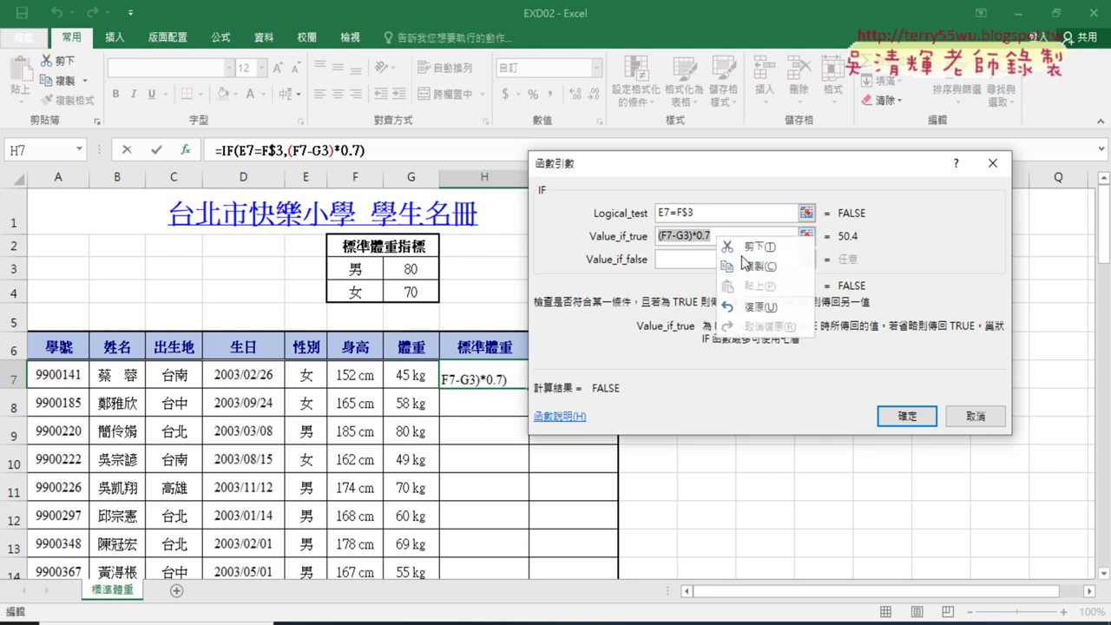
{"action": "left_click", "coordinate": [768, 269]}
{"action": "left_click", "coordinate": [692, 259]}
{"action": "right_click", "coordinate": [691, 261]}
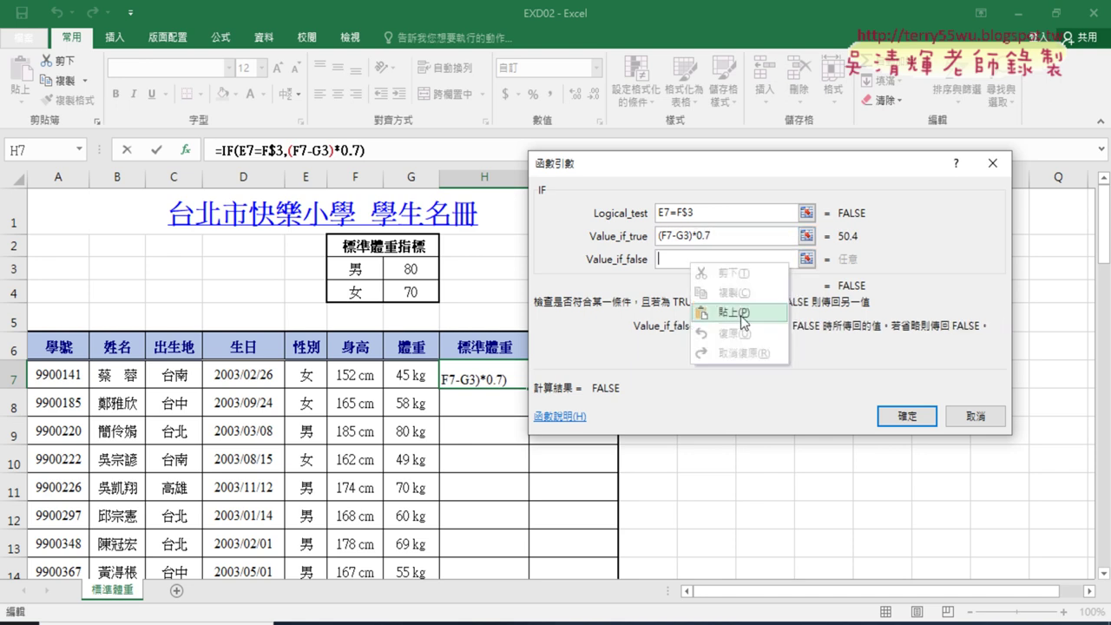
{"action": "left_click", "coordinate": [729, 313]}
{"action": "key", "text": "Left"}
{"action": "key", "text": "Left"}
{"action": "key", "text": "Left"}
{"action": "key", "text": "Left"}
{"action": "key", "text": "Left"}
{"action": "key", "text": "Left"}
{"action": "key", "text": "Left"}
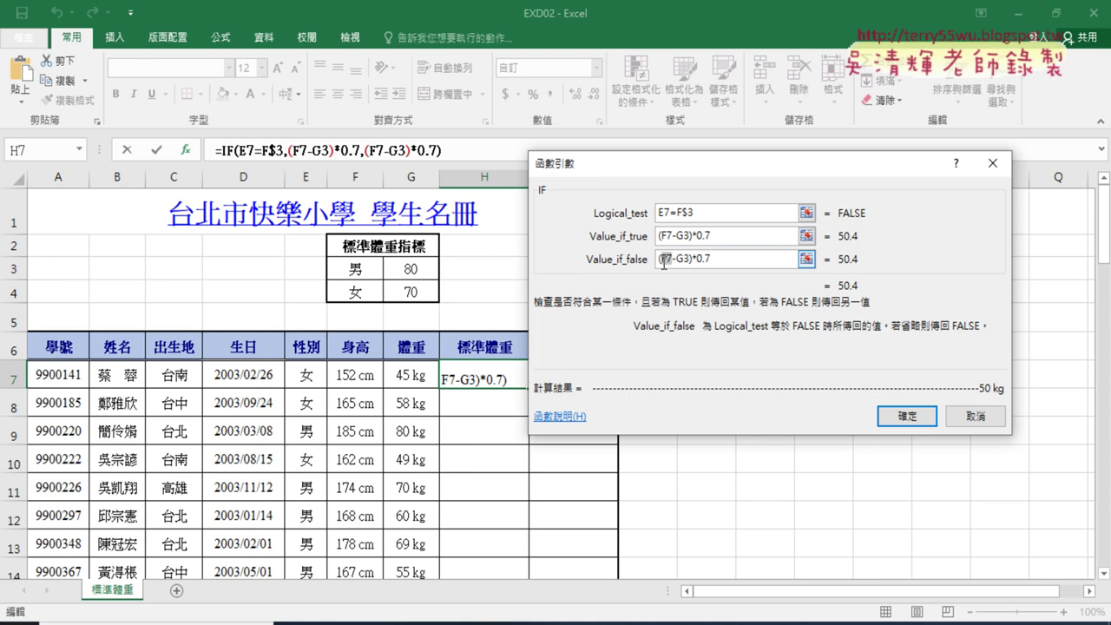
{"action": "key", "text": "Left"}
{"action": "key", "text": "Left"}
Change the false case to (F7-G4)*0.6, previewing 49 kg
{"action": "left_click", "coordinate": [691, 258]}
{"action": "double_click", "coordinate": [683, 259]}
{"action": "left_click", "coordinate": [419, 292]}
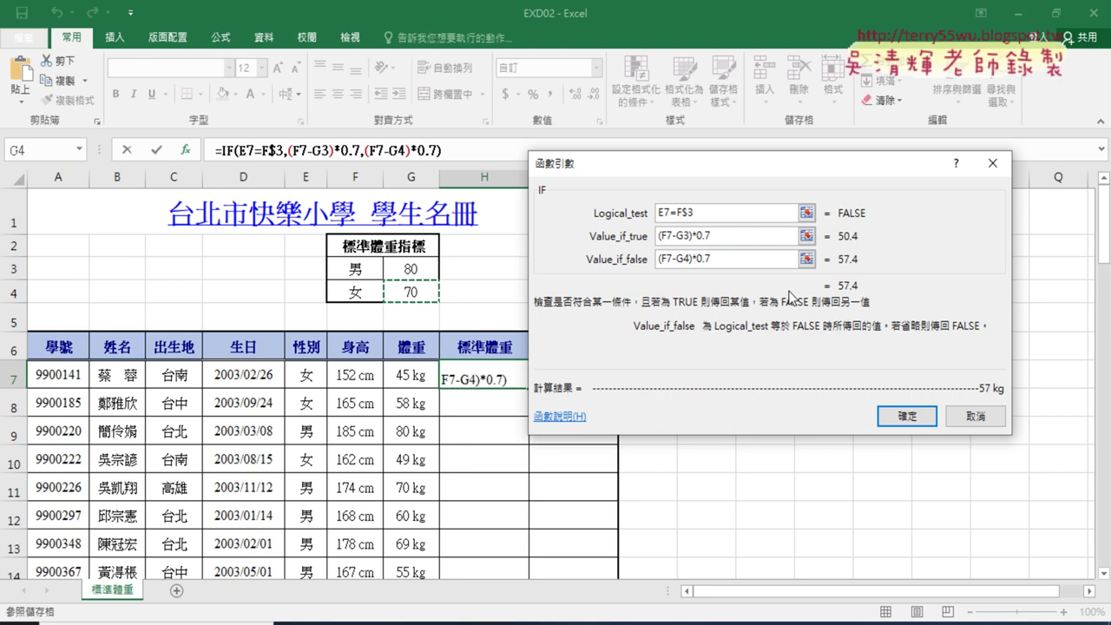
{"action": "left_click", "coordinate": [727, 257]}
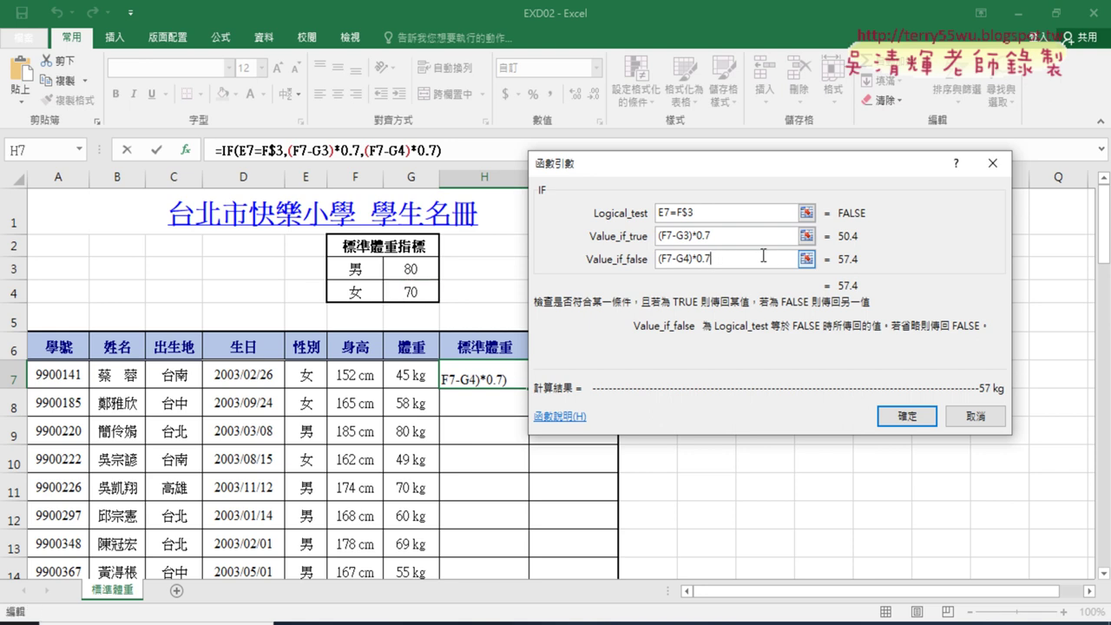
{"action": "key", "text": "BackSpace"}
{"action": "type", "text": "6"}
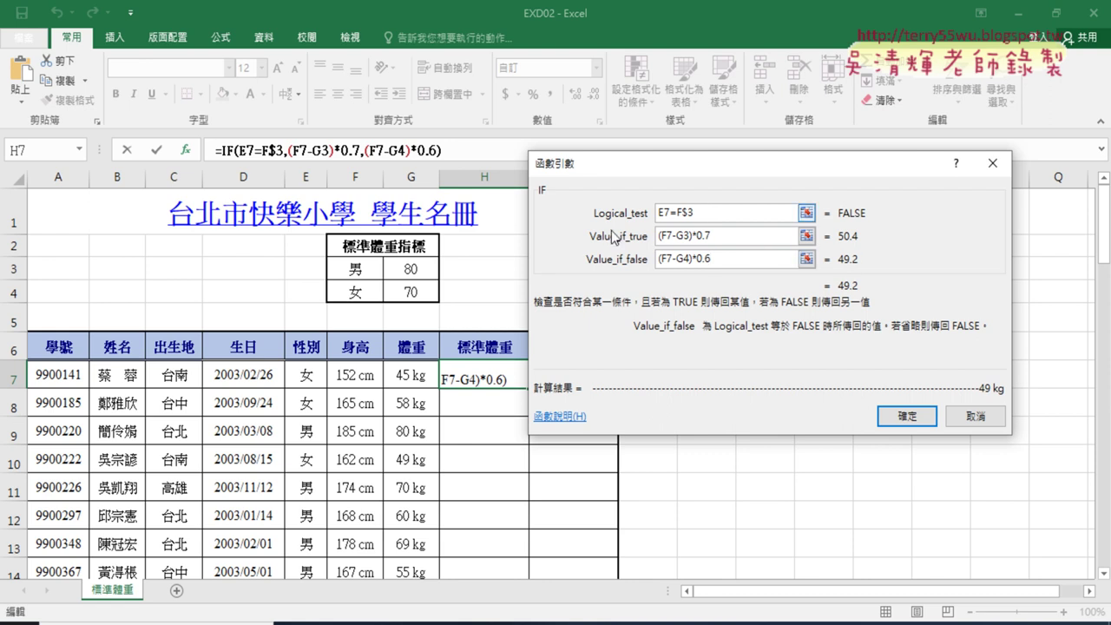
{"action": "left_click", "coordinate": [728, 236]}
{"action": "left_click", "coordinate": [738, 259]}
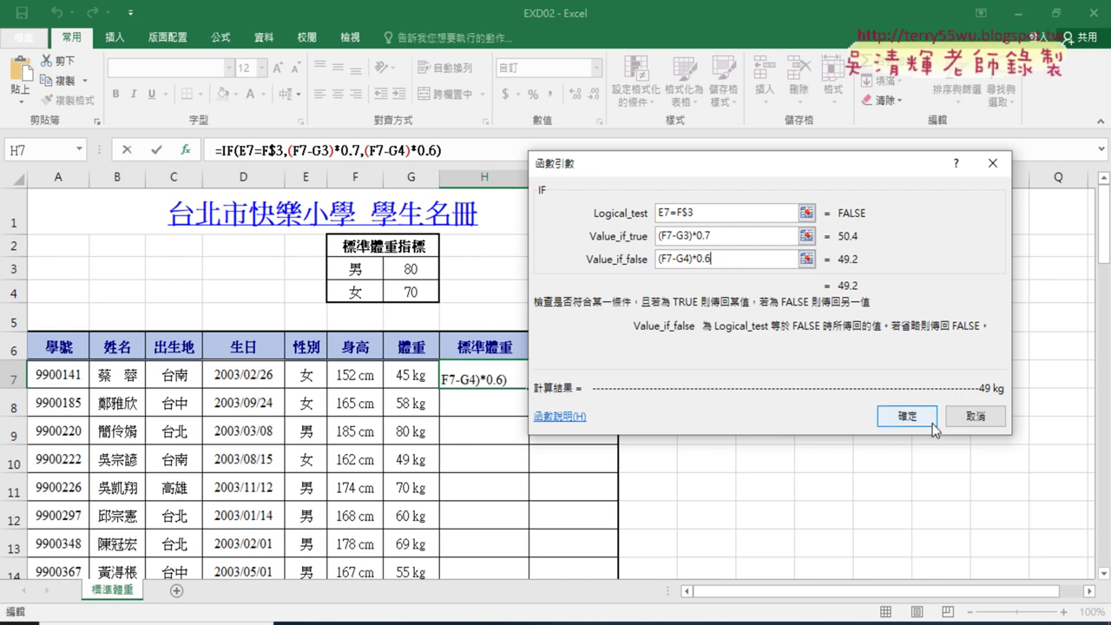
Lock the index references as G$3 and G$4 in both IF value arguments
{"action": "left_click_drag", "start_coordinate": [855, 165], "coordinate": [954, 155]}
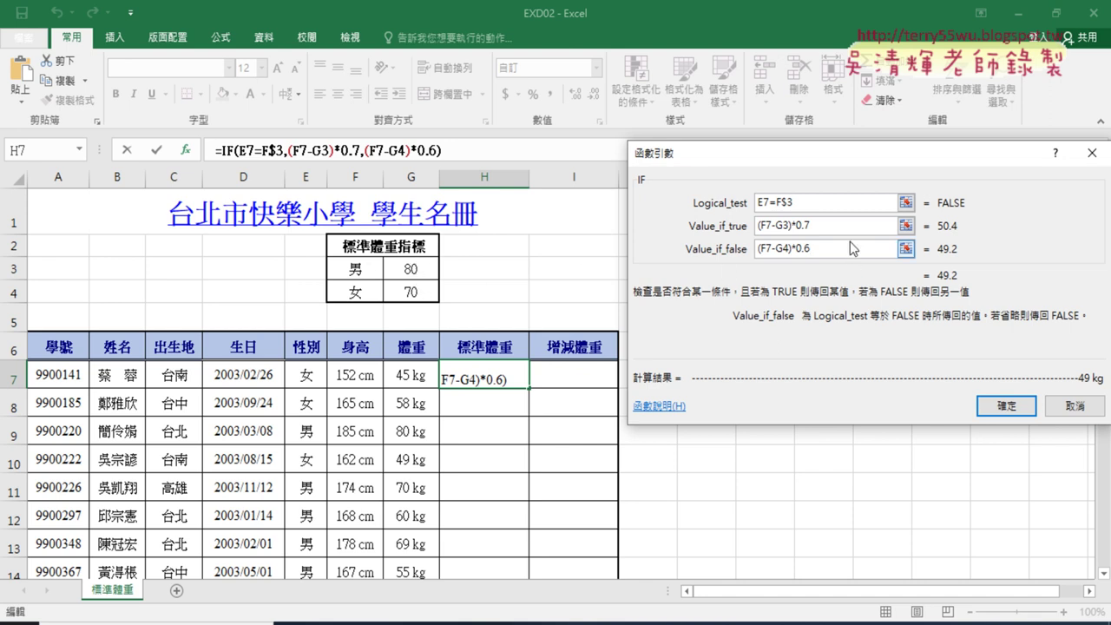
{"action": "left_click", "coordinate": [818, 226]}
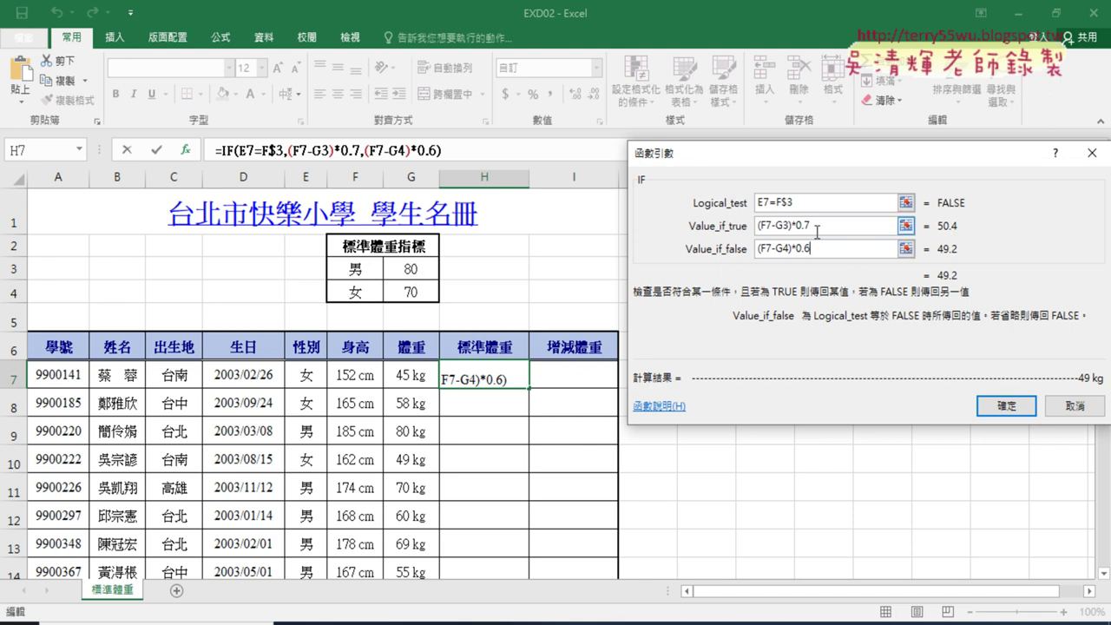
{"action": "left_click", "coordinate": [785, 225]}
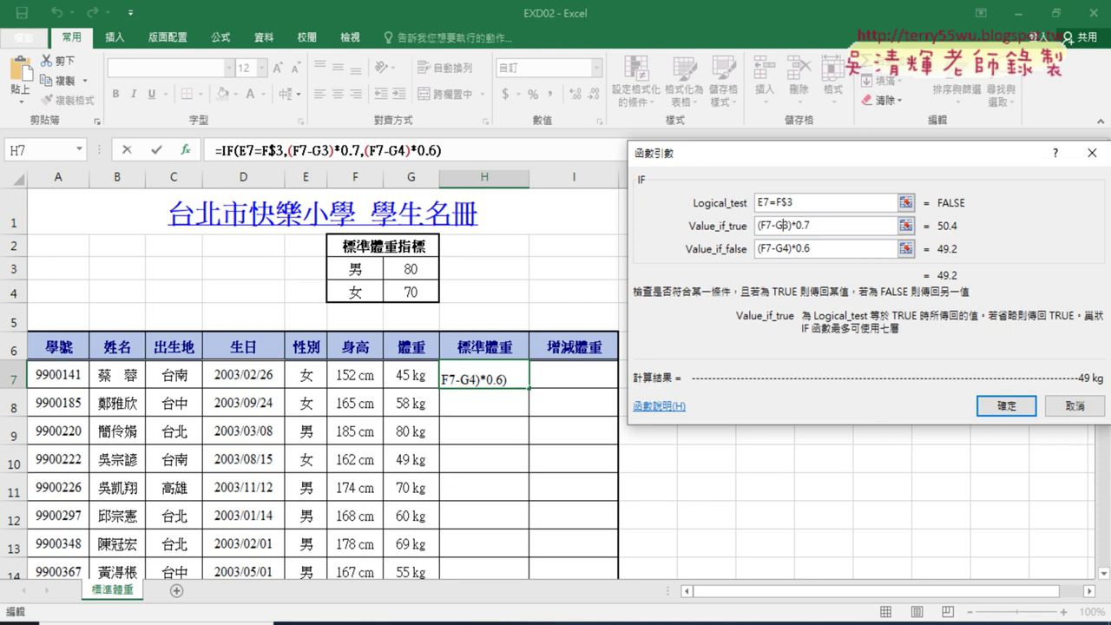
{"action": "type", "text": "$"}
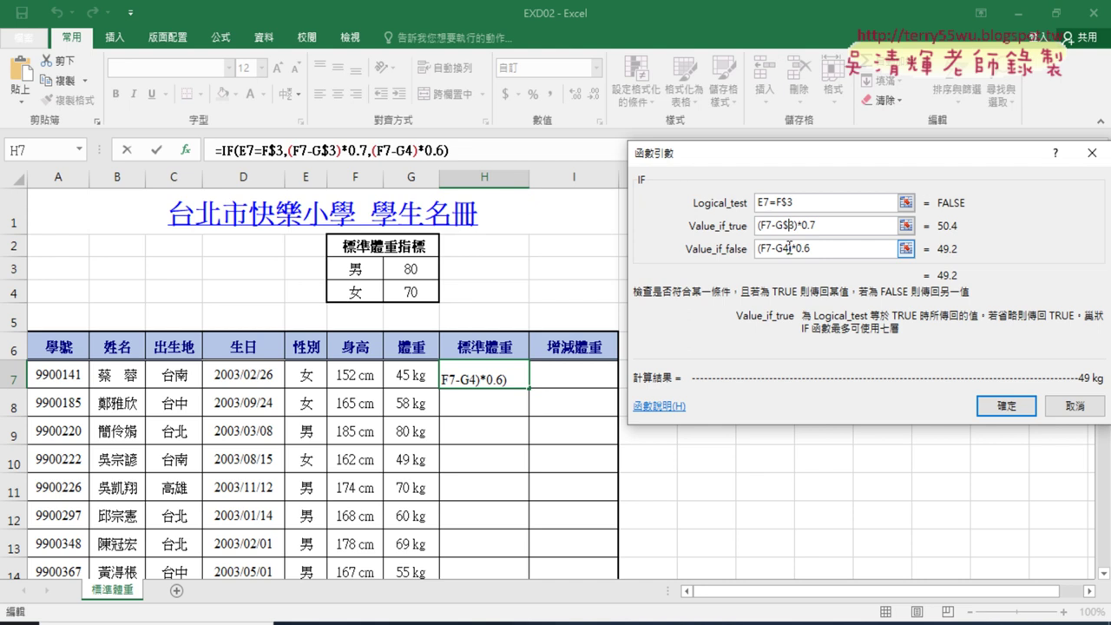
{"action": "left_click", "coordinate": [786, 248]}
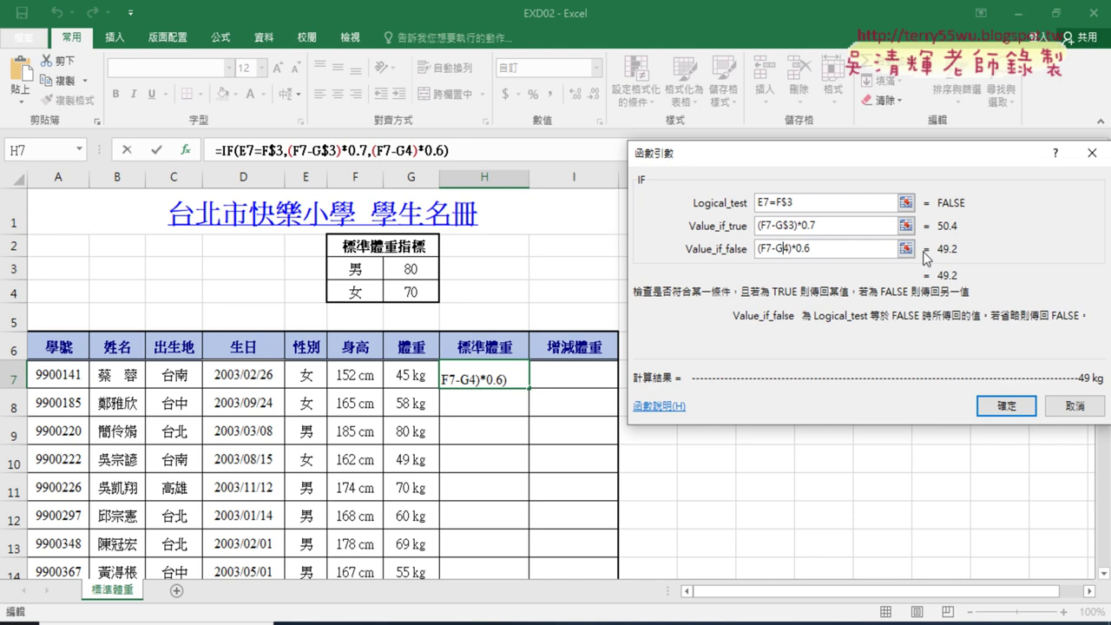
{"action": "type", "text": "$"}
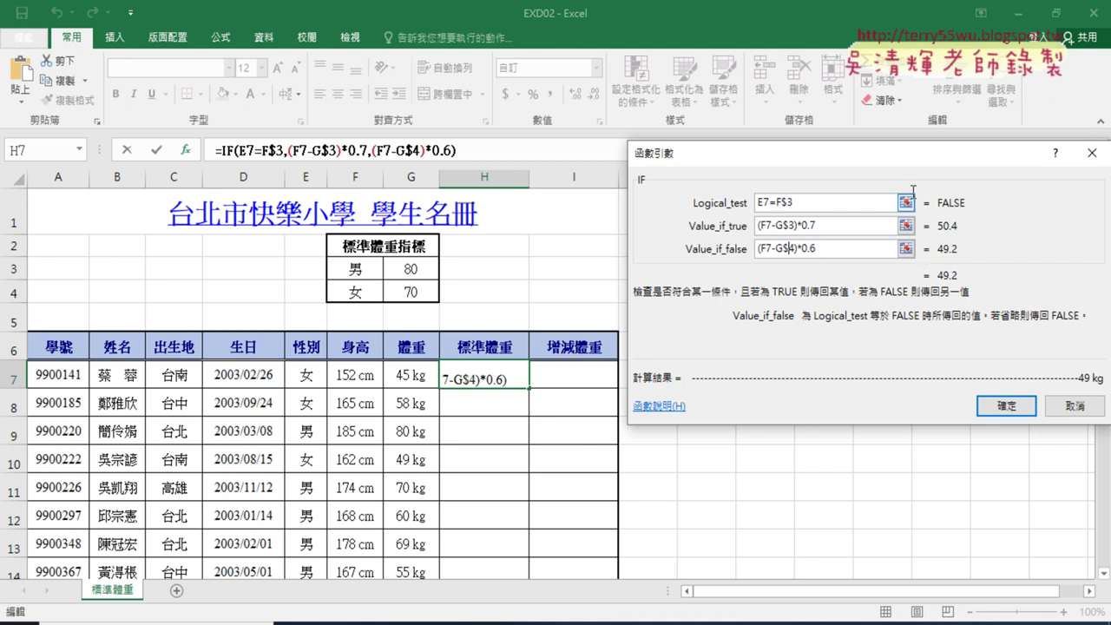
{"action": "left_click", "coordinate": [785, 202]}
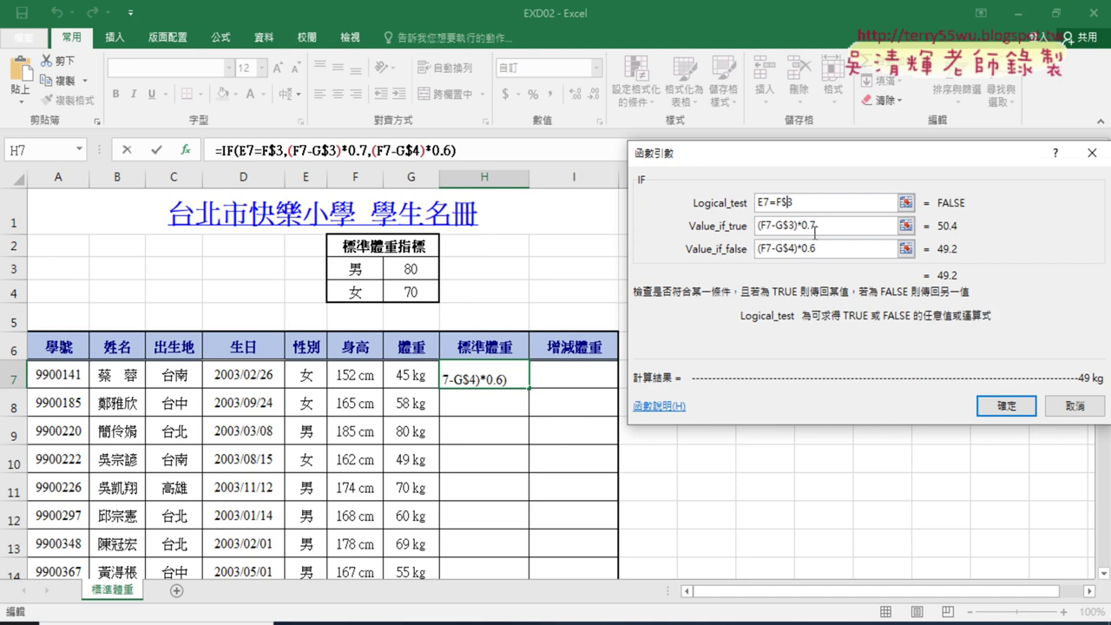
{"action": "left_click", "coordinate": [794, 227]}
{"action": "left_click", "coordinate": [787, 249]}
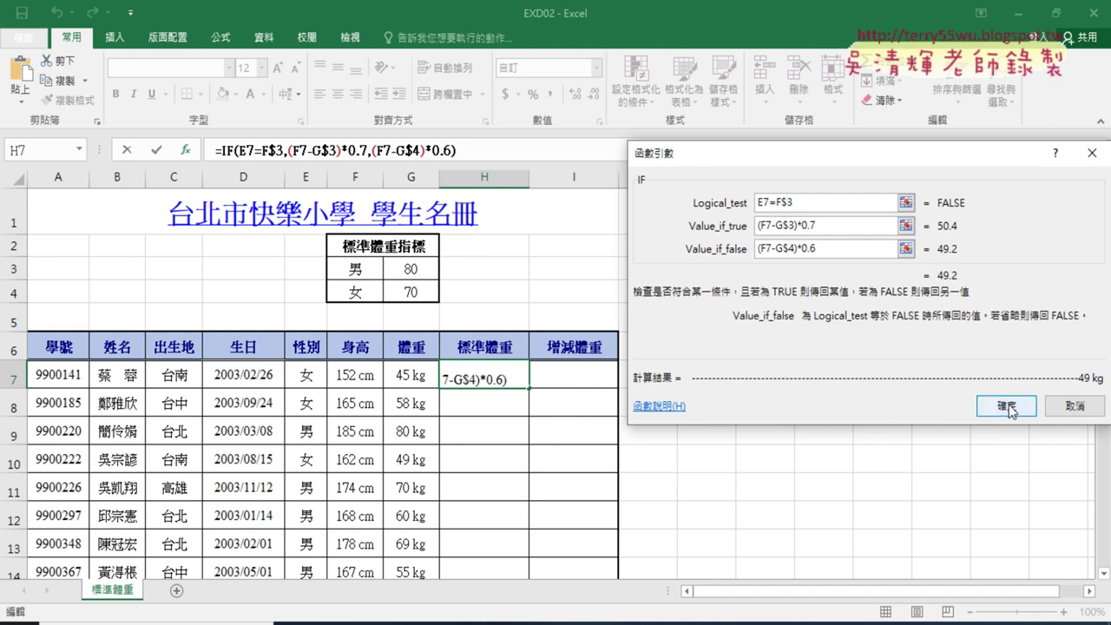
Confirm the H7 IF formula and fill it down column H to all students
{"action": "left_click", "coordinate": [1007, 405]}
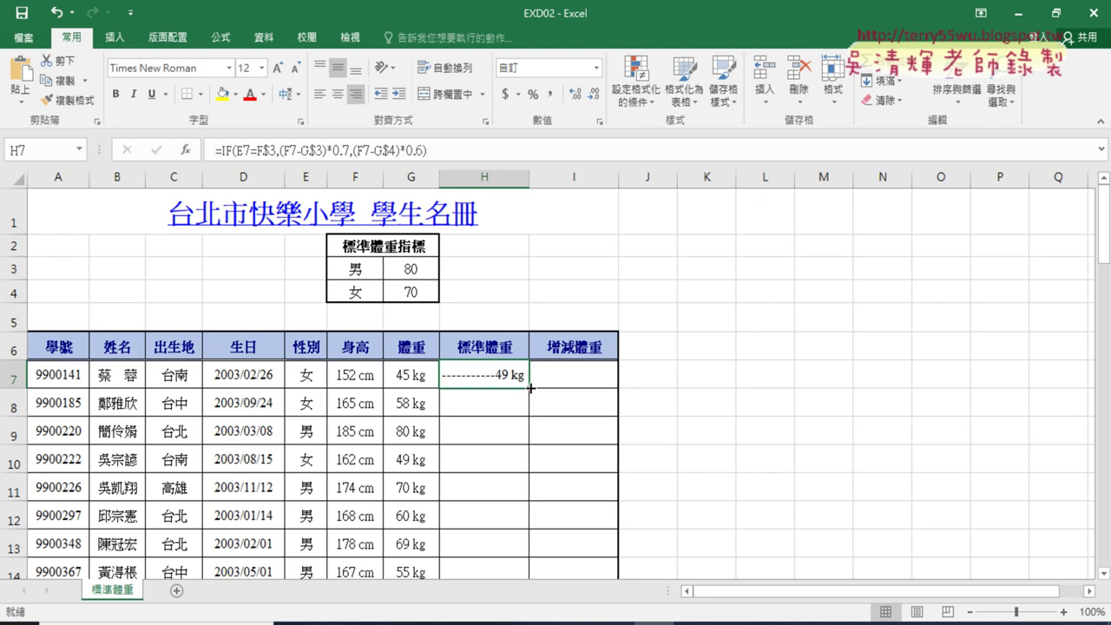
{"action": "double_click", "coordinate": [529, 388]}
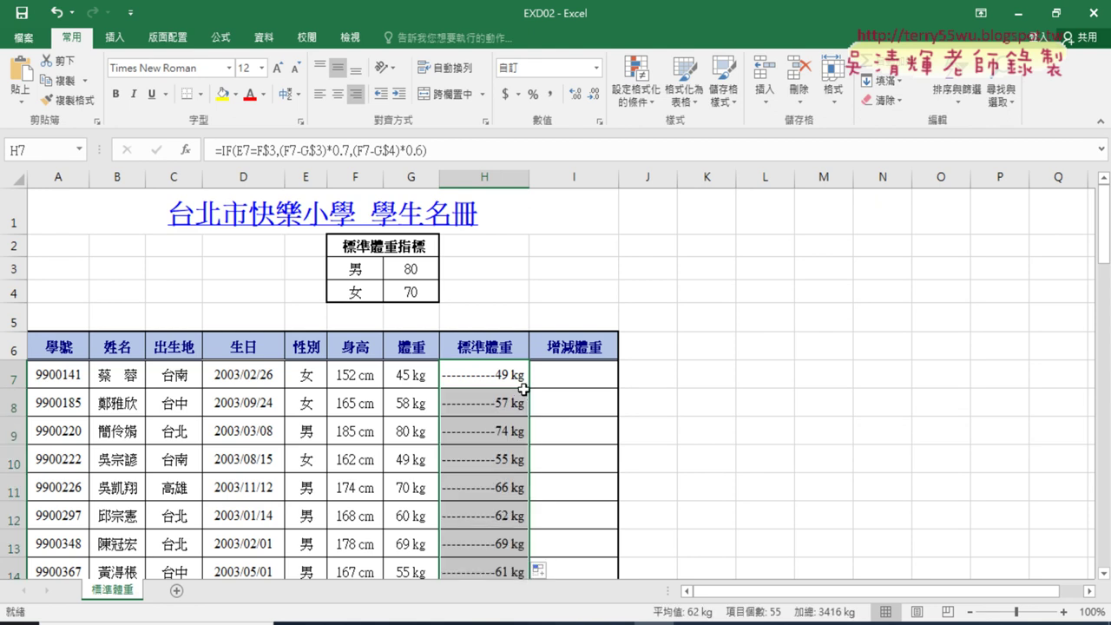
{"action": "left_click", "coordinate": [589, 377]}
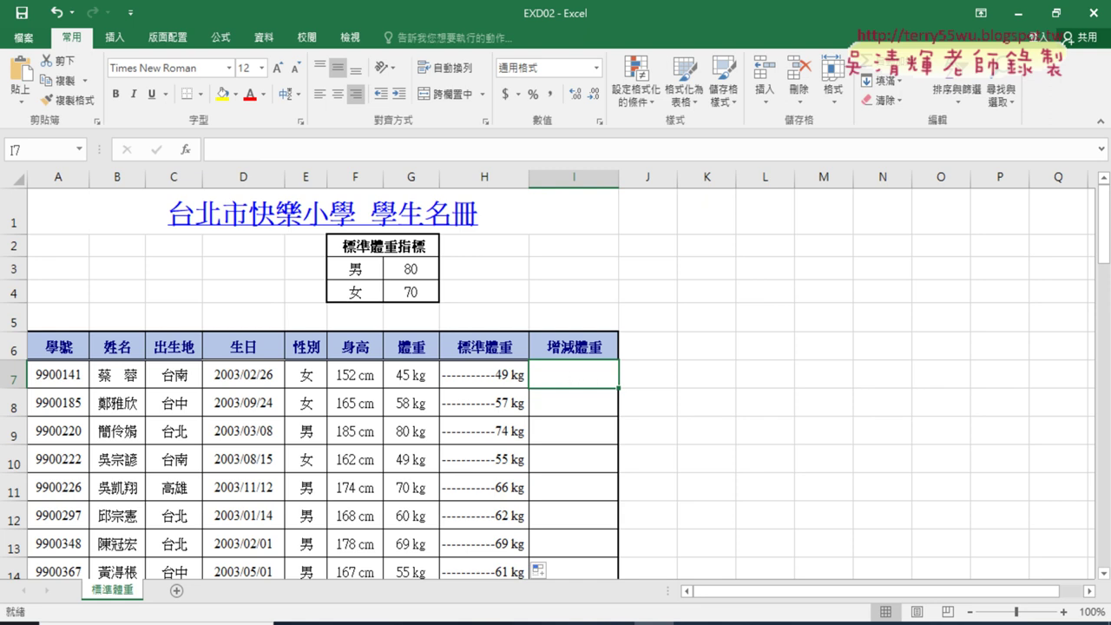
{"action": "left_click", "coordinate": [334, 622]}
{"action": "scroll", "coordinate": [401, 349], "scroll_direction": "down", "scroll_amount": 3}
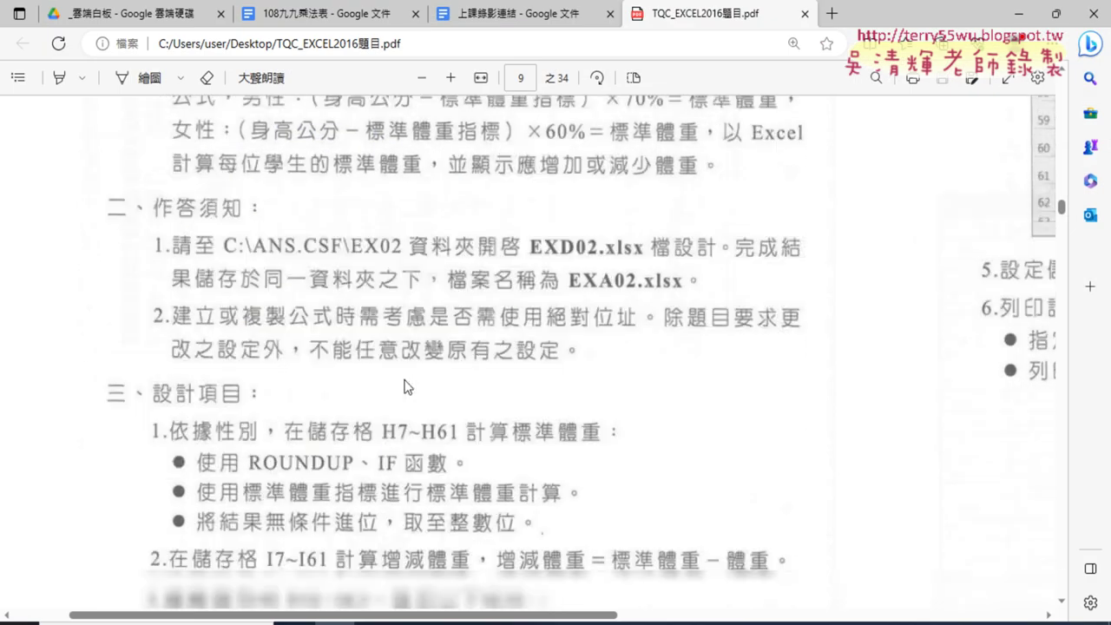
{"action": "scroll", "coordinate": [488, 341], "scroll_direction": "down", "scroll_amount": 1}
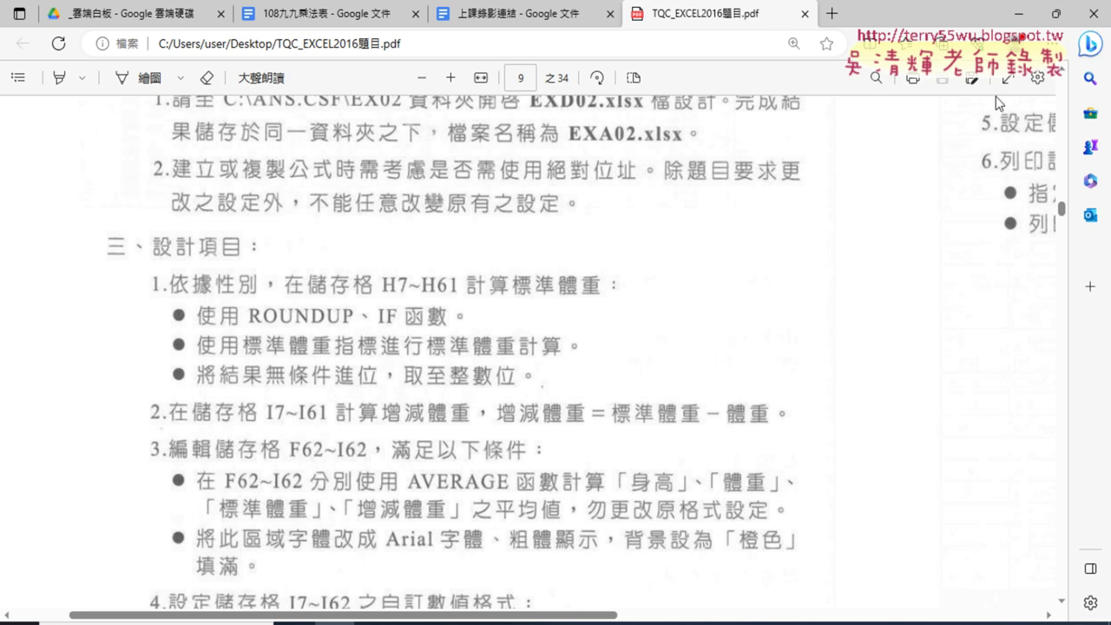
{"action": "left_click", "coordinate": [1019, 13]}
{"action": "left_click", "coordinate": [479, 379]}
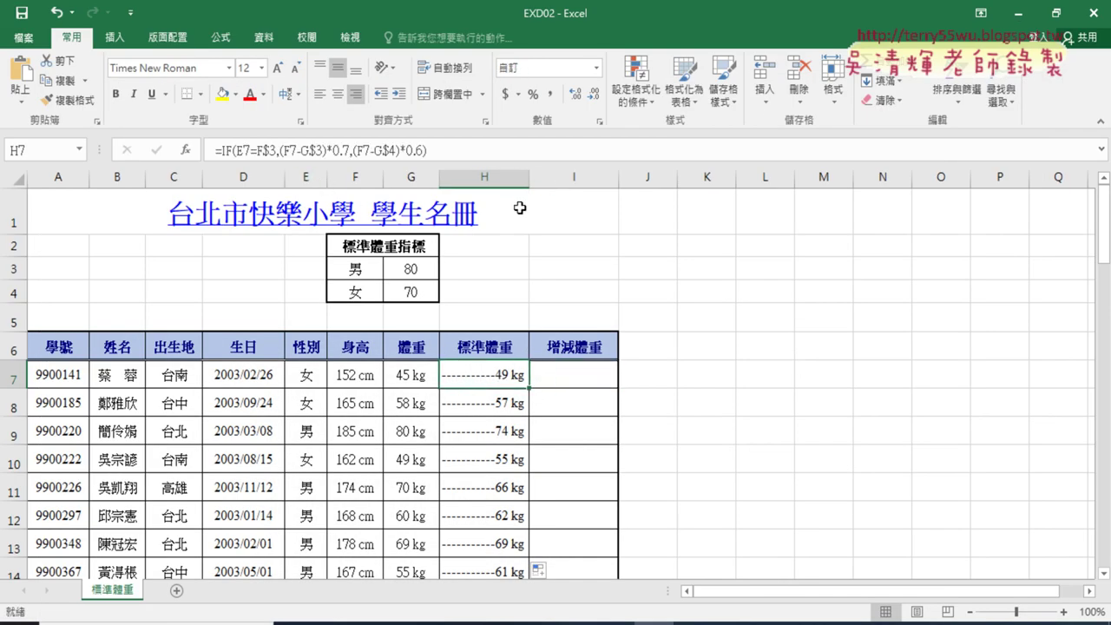
Wrap H7's IF formula in ROUNDUP(...,0) so it rounds up to whole kilograms
{"action": "left_click", "coordinate": [222, 150]}
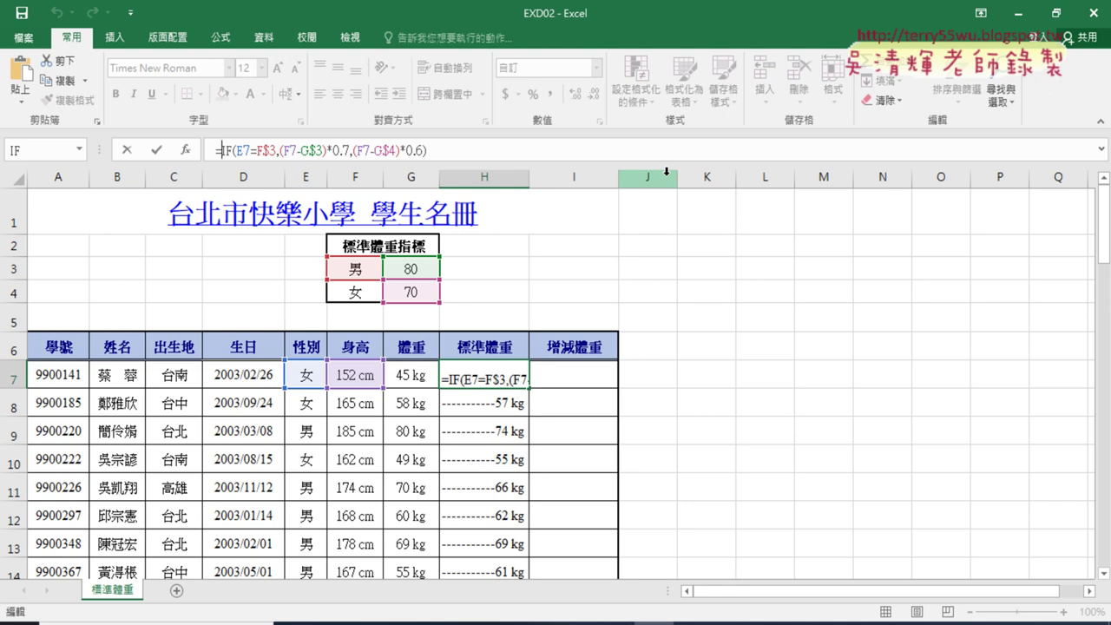
{"action": "type", "text": "r"}
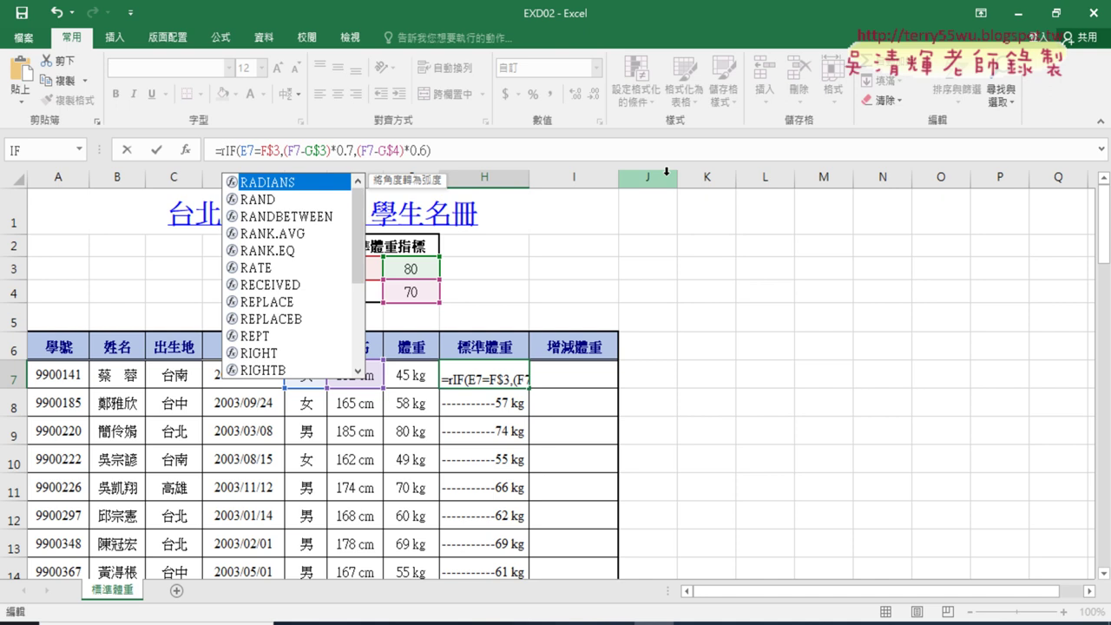
{"action": "type", "text": "o"}
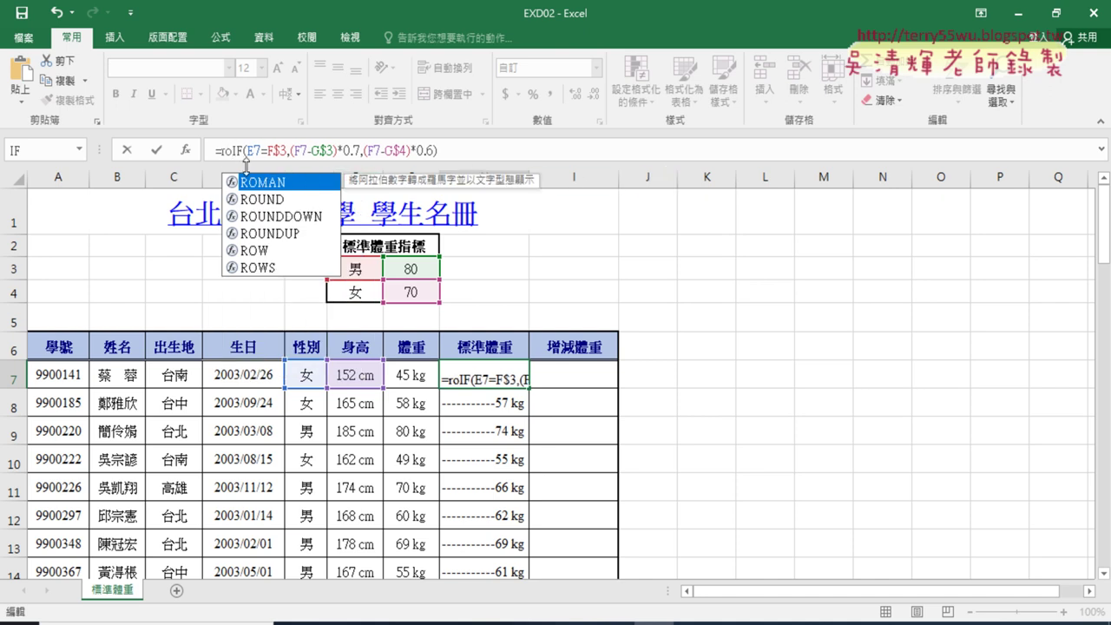
{"action": "left_click", "coordinate": [298, 240]}
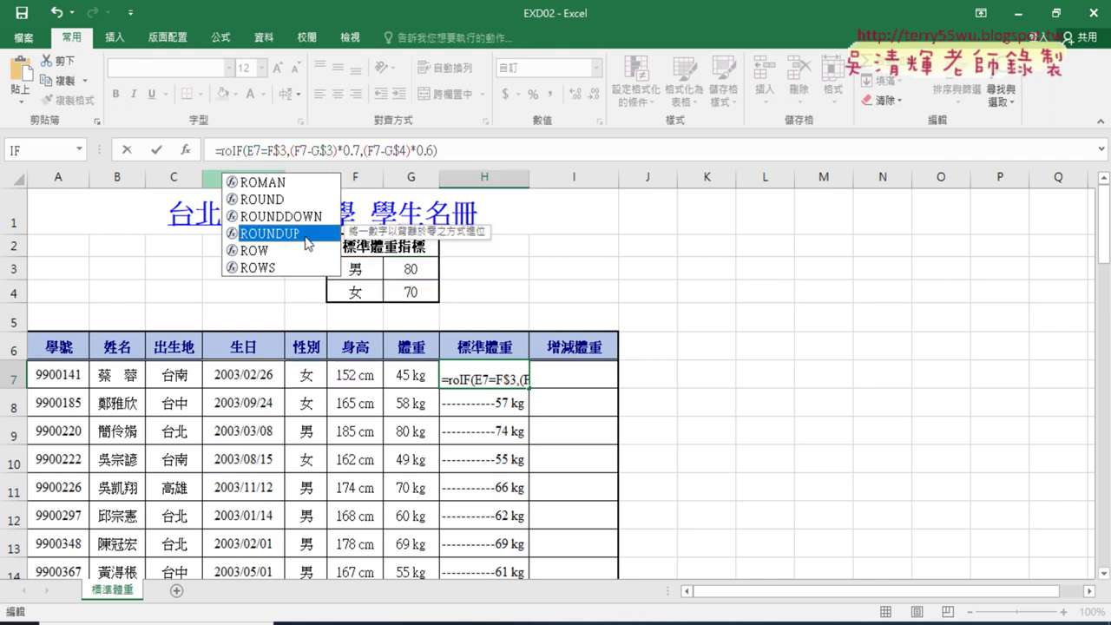
{"action": "double_click", "coordinate": [308, 234]}
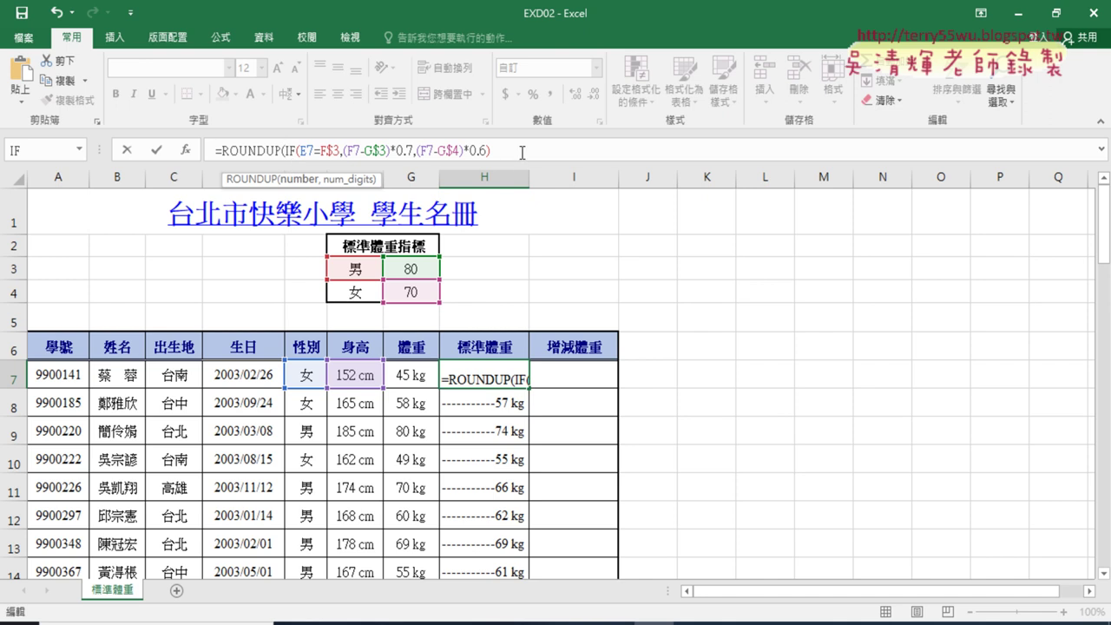
{"action": "left_click", "coordinate": [616, 153]}
{"action": "type", "text": ","}
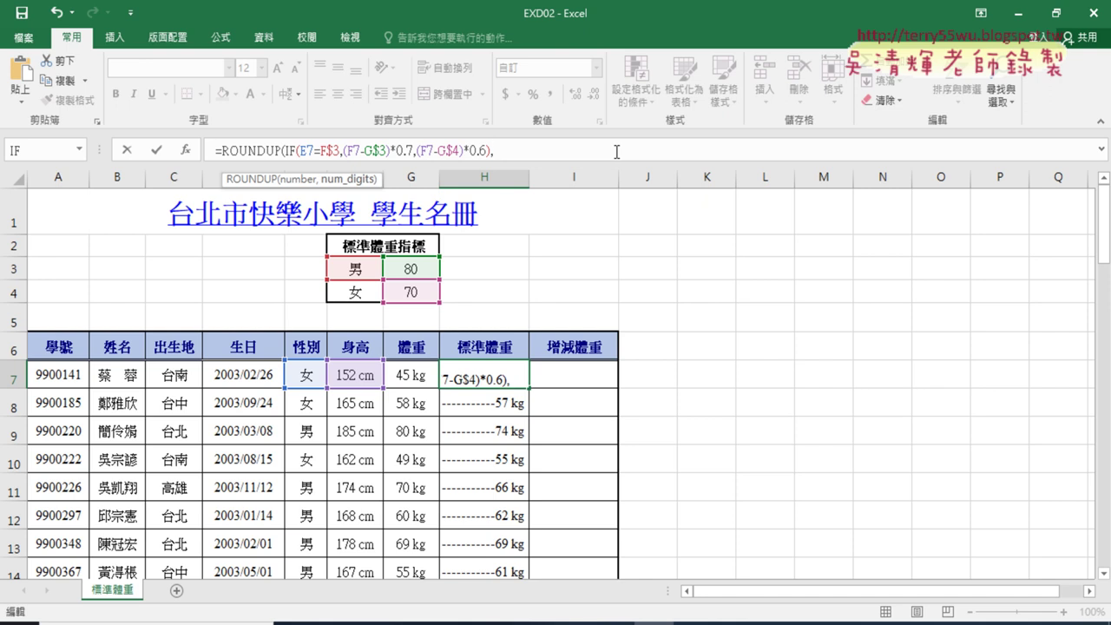
{"action": "type", "text": "0"}
{"action": "type", "text": ")"}
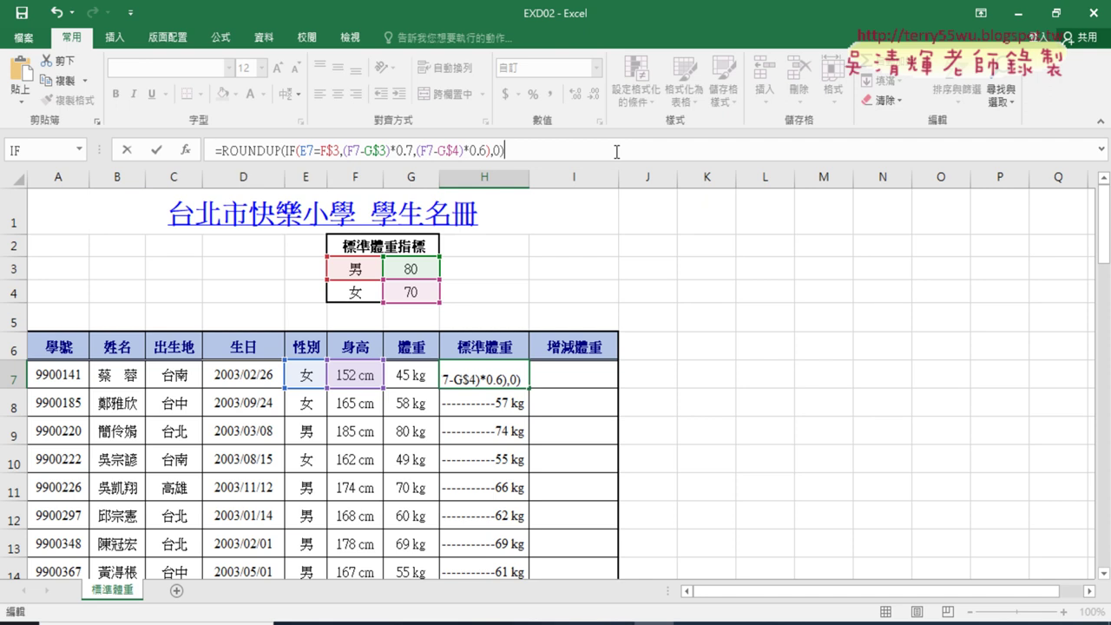
{"action": "left_click", "coordinate": [154, 153]}
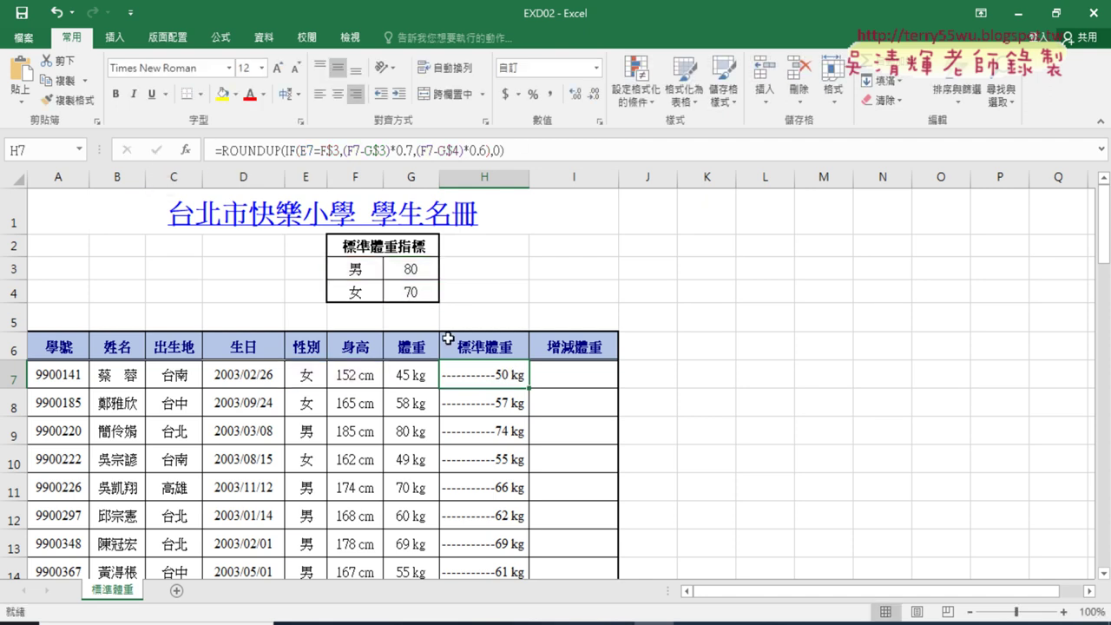
Fill the rounded formula down column H, giving 50, 57, 74, 56 kg
{"action": "double_click", "coordinate": [528, 387]}
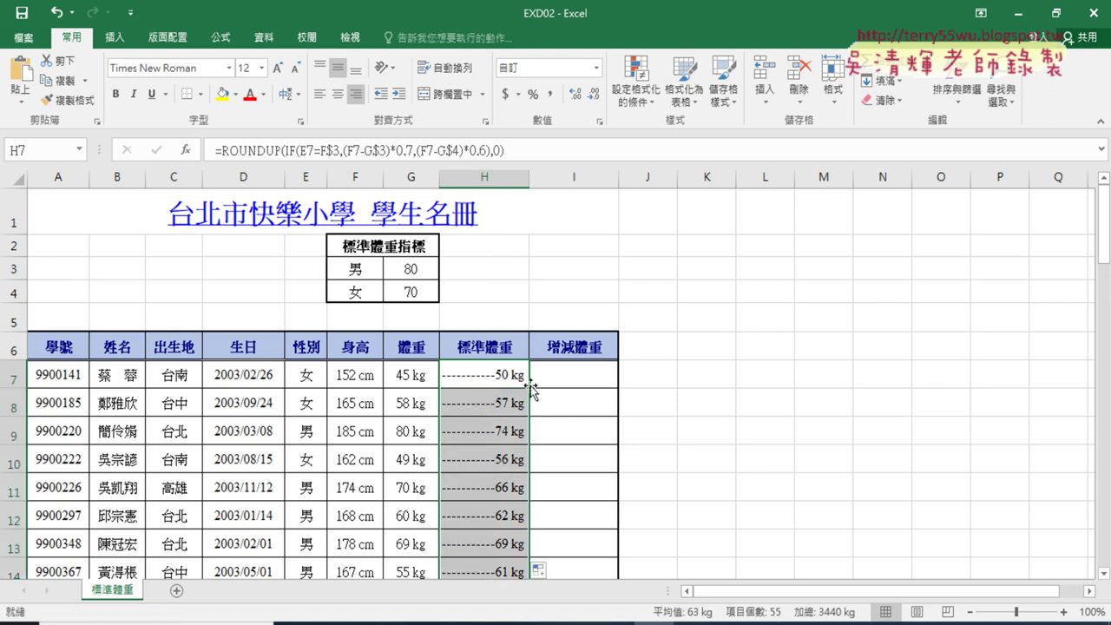
{"action": "key", "text": "ctrl+z"}
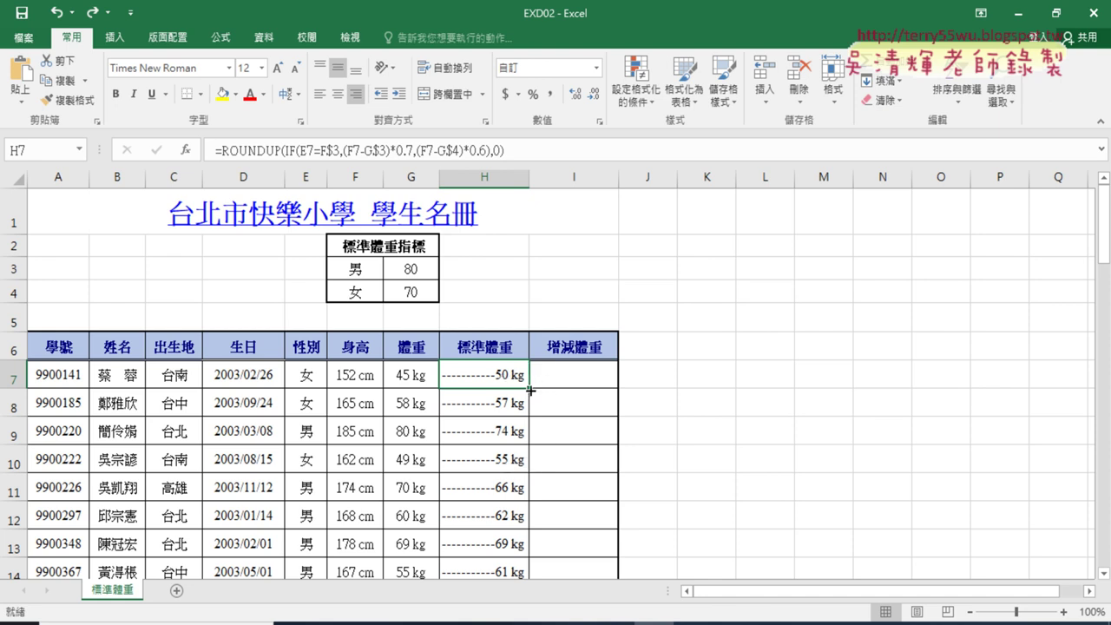
{"action": "double_click", "coordinate": [531, 391]}
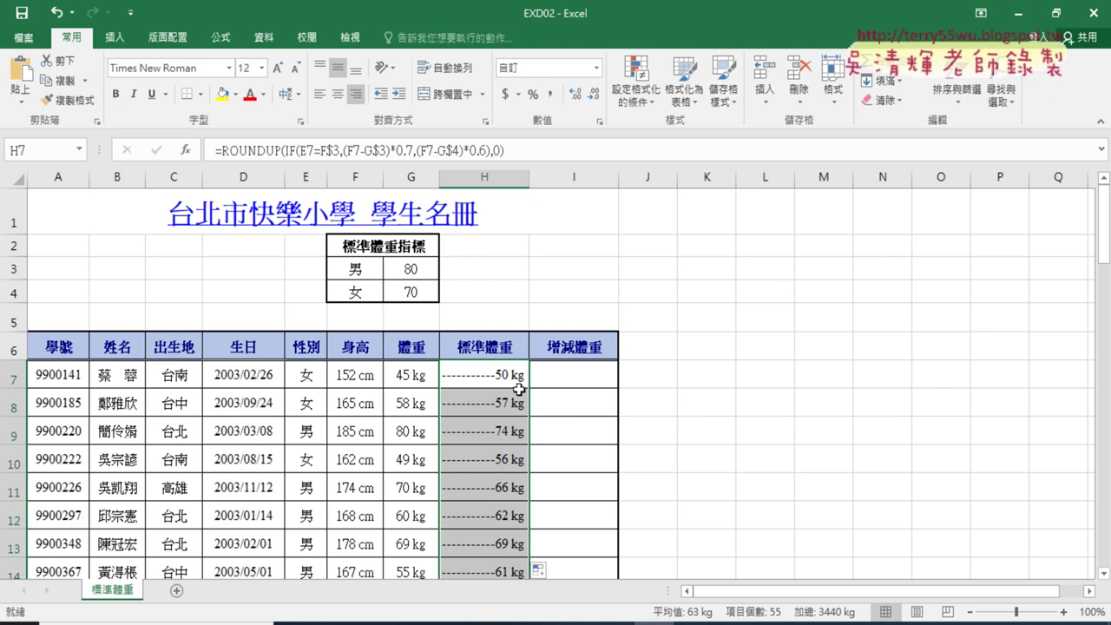
{"action": "left_click", "coordinate": [509, 378]}
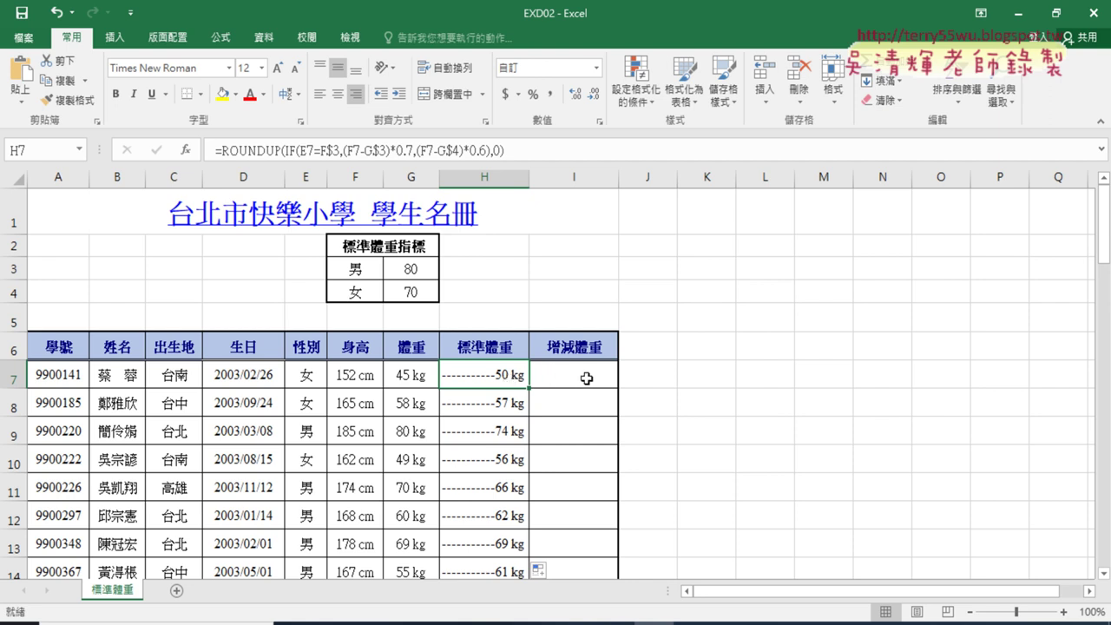
After checking the instructions PDF, enter =H7-G7 in I7 and fill it down column I
{"action": "left_click", "coordinate": [589, 378]}
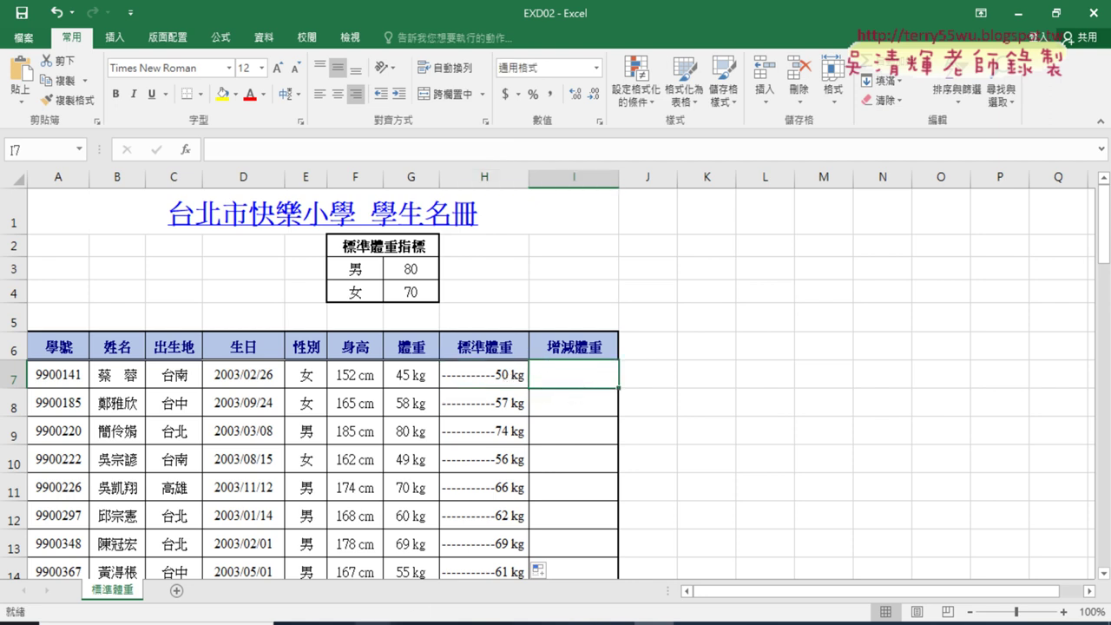
{"action": "left_click", "coordinate": [334, 622]}
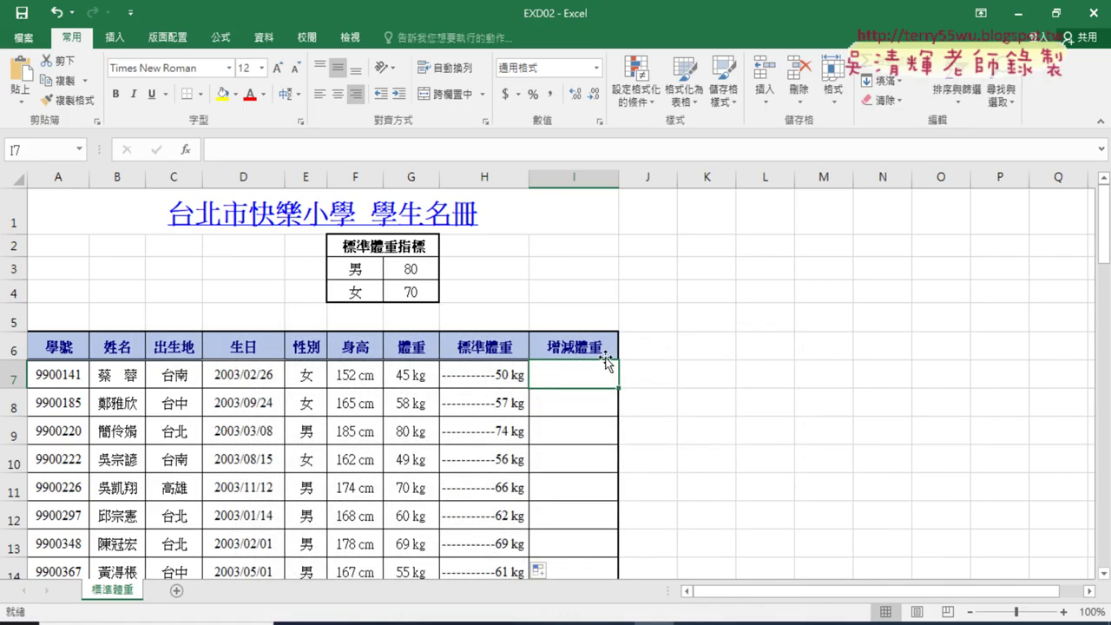
{"action": "left_click", "coordinate": [1019, 14]}
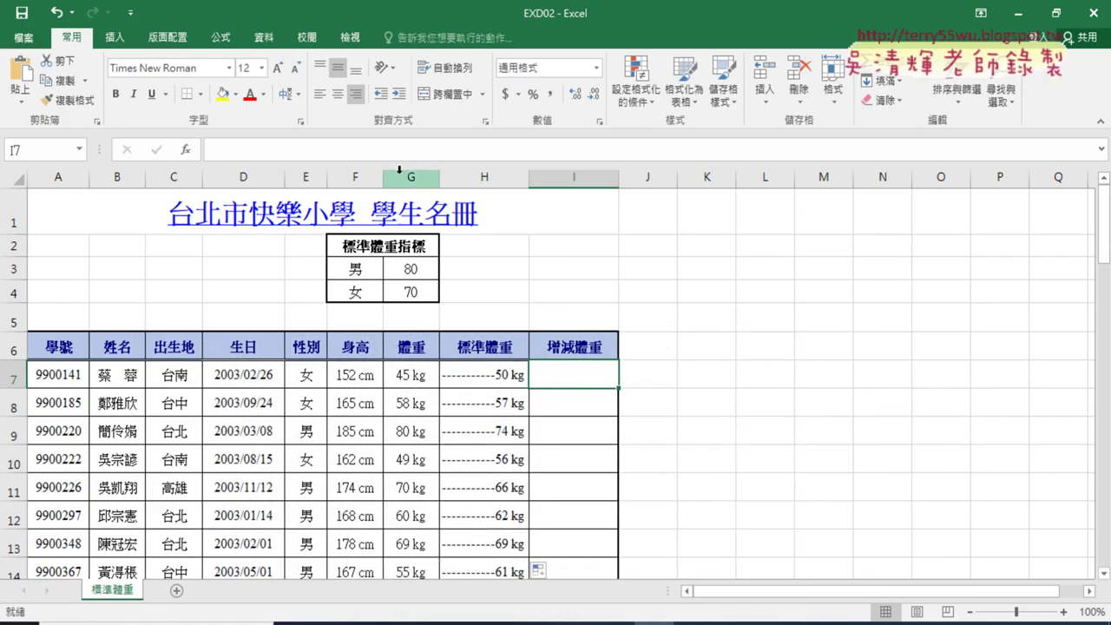
{"action": "left_click", "coordinate": [352, 152]}
{"action": "type", "text": "="}
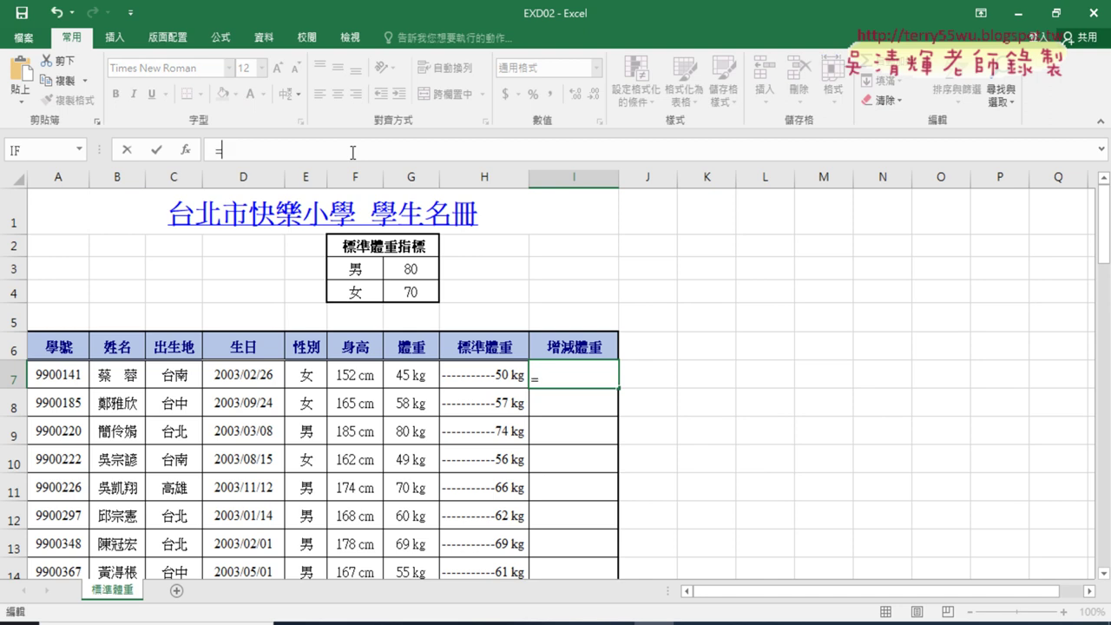
{"action": "left_click", "coordinate": [494, 375]}
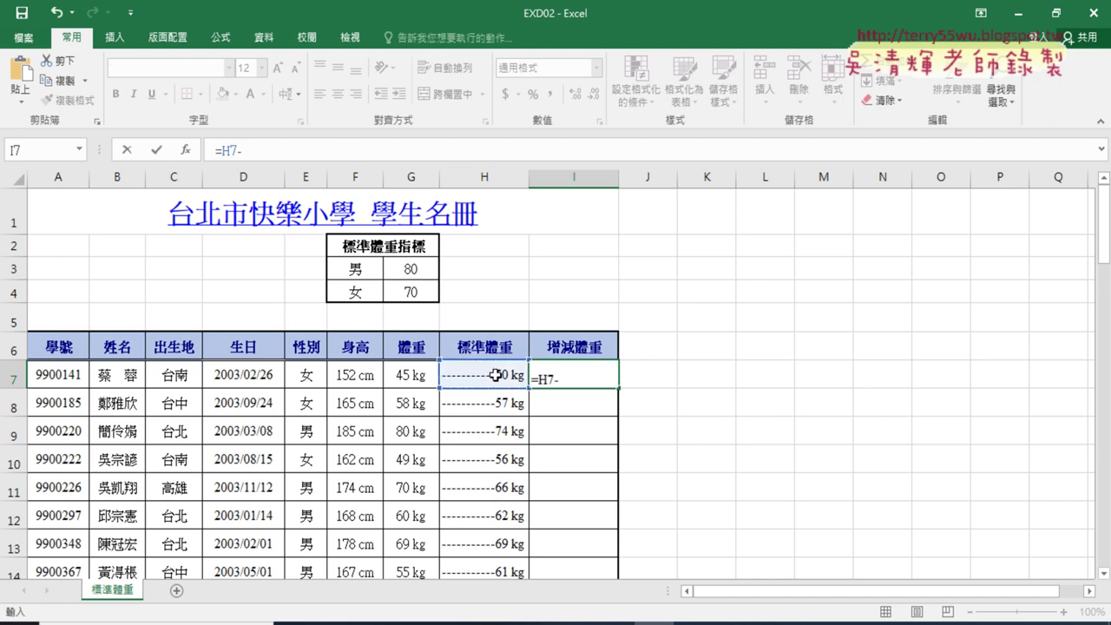
{"action": "left_click", "coordinate": [415, 372]}
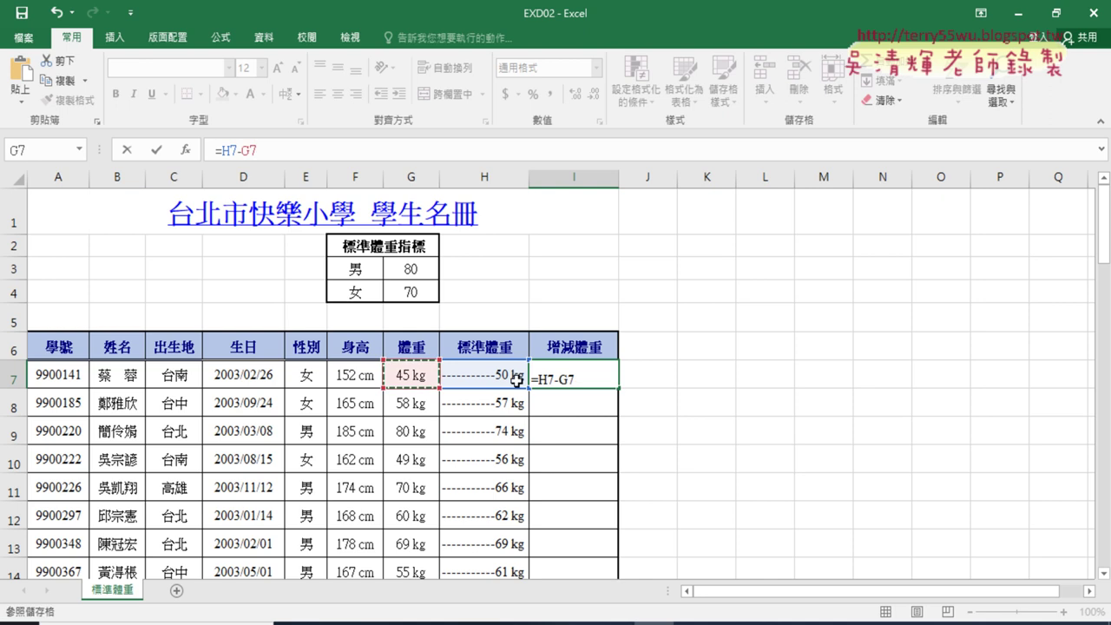
{"action": "left_click", "coordinate": [156, 150]}
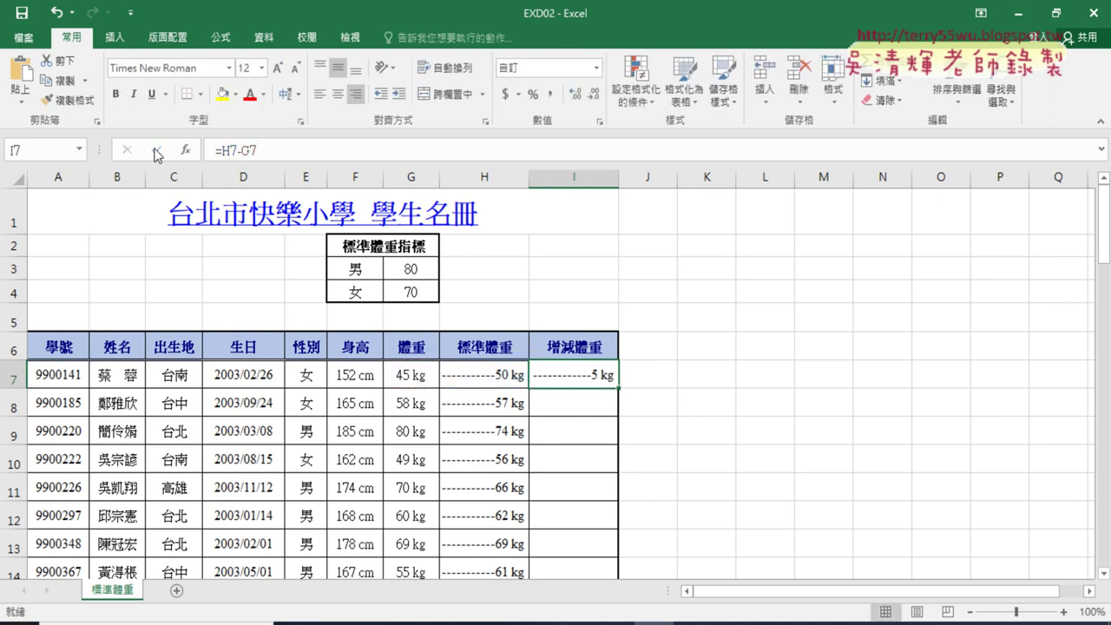
{"action": "double_click", "coordinate": [618, 389]}
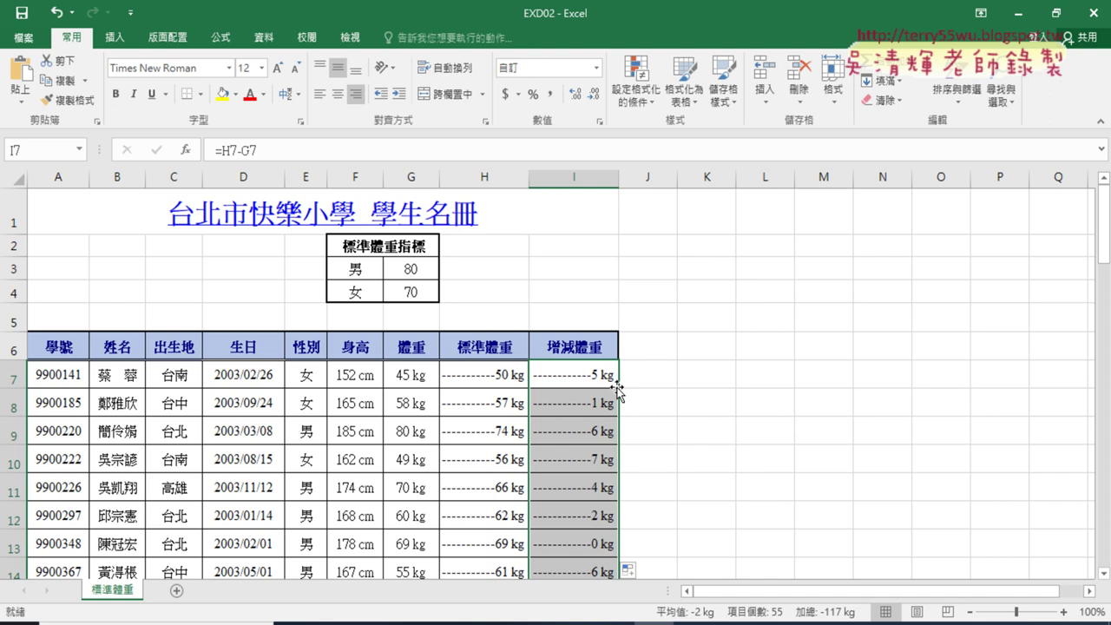
{"action": "scroll", "coordinate": [665, 359], "scroll_direction": "down", "scroll_amount": 2}
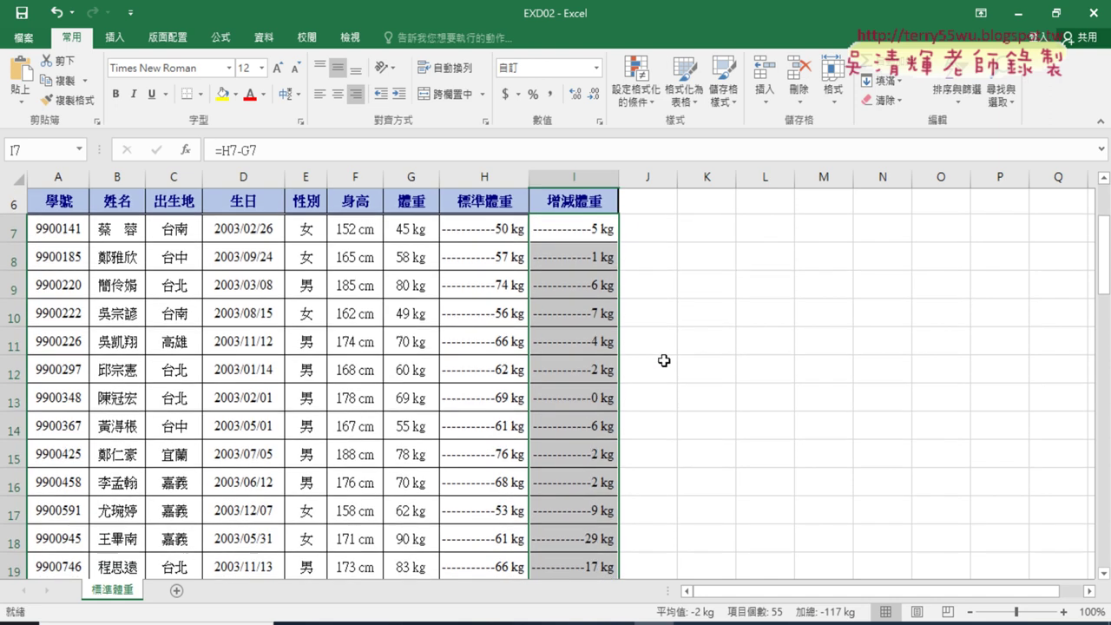
{"action": "scroll", "coordinate": [665, 356], "scroll_direction": "up", "scroll_amount": 1}
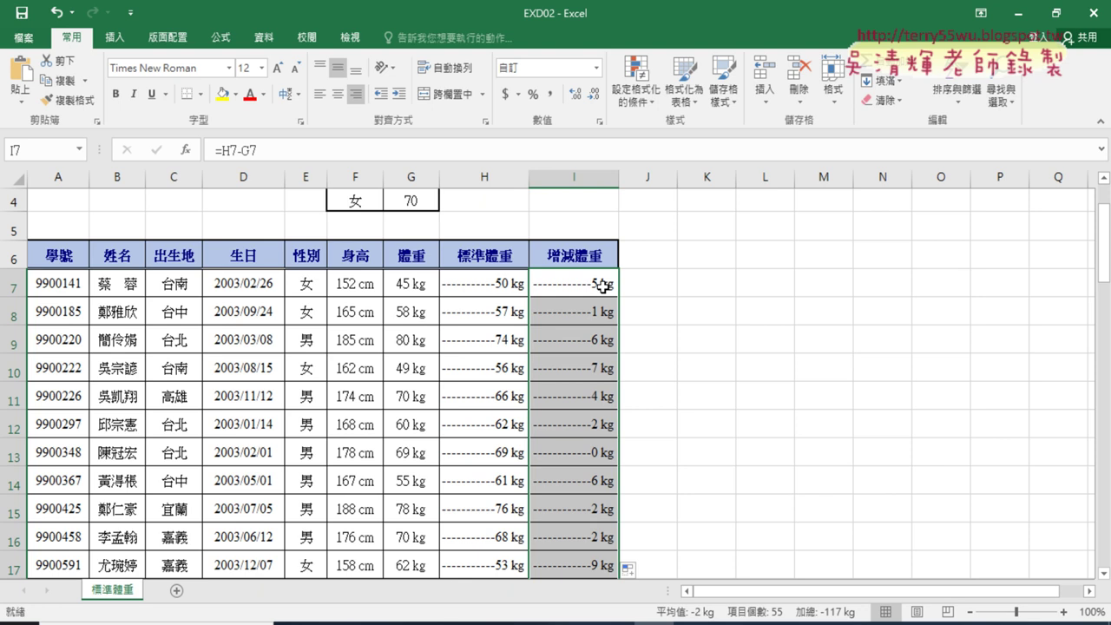
{"action": "scroll", "coordinate": [553, 364], "scroll_direction": "down", "scroll_amount": 4}
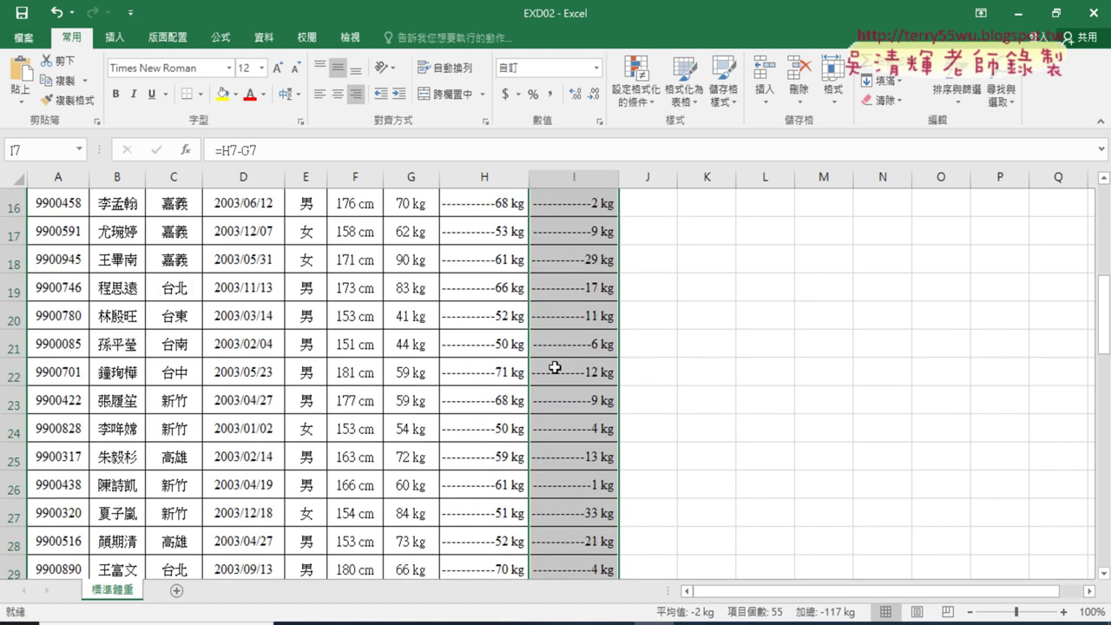
{"action": "scroll", "coordinate": [559, 361], "scroll_direction": "down", "scroll_amount": 3}
{"action": "scroll", "coordinate": [560, 361], "scroll_direction": "down", "scroll_amount": 3}
{"action": "scroll", "coordinate": [560, 361], "scroll_direction": "down", "scroll_amount": 3}
{"action": "scroll", "coordinate": [562, 361], "scroll_direction": "down", "scroll_amount": 4}
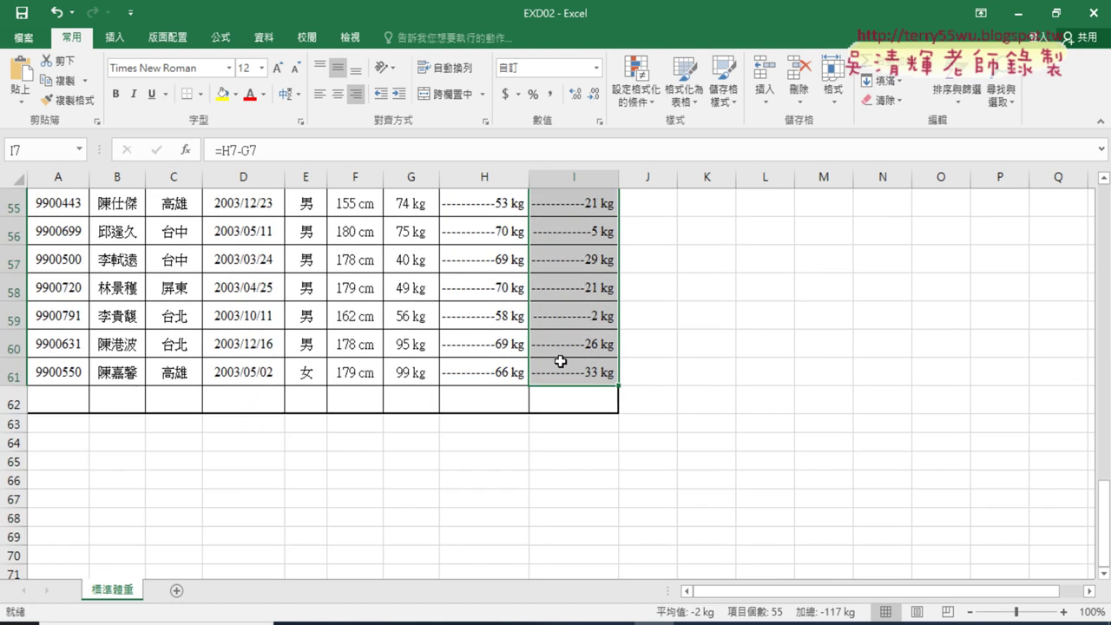
{"action": "scroll", "coordinate": [562, 361], "scroll_direction": "up", "scroll_amount": 5}
{"action": "scroll", "coordinate": [562, 360], "scroll_direction": "up", "scroll_amount": 6}
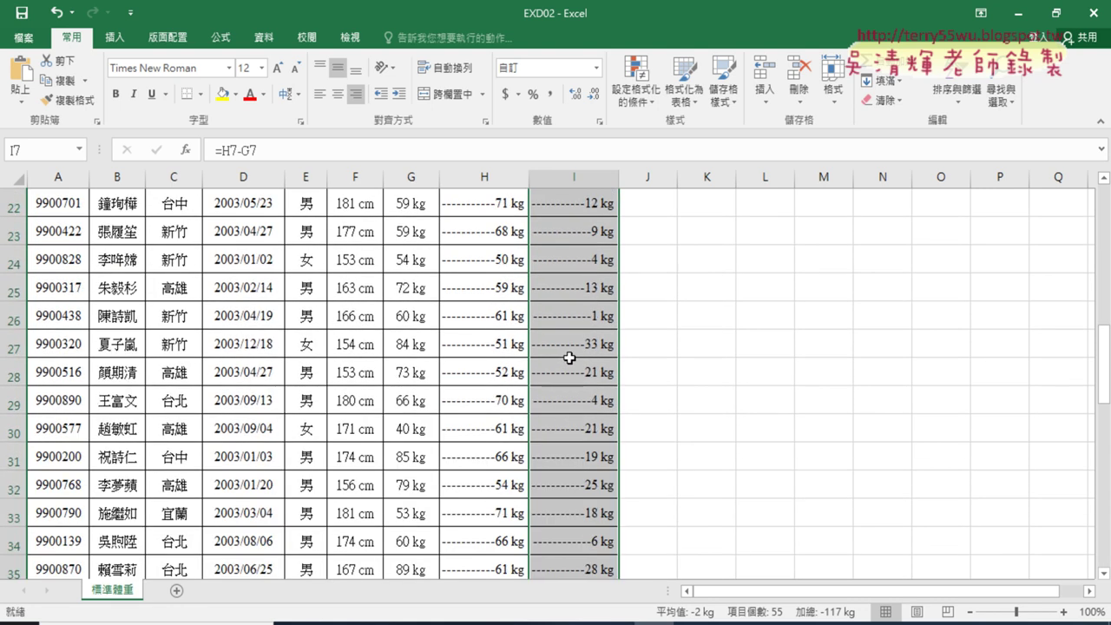
{"action": "scroll", "coordinate": [573, 364], "scroll_direction": "up", "scroll_amount": 6}
{"action": "scroll", "coordinate": [576, 365], "scroll_direction": "down", "scroll_amount": 2}
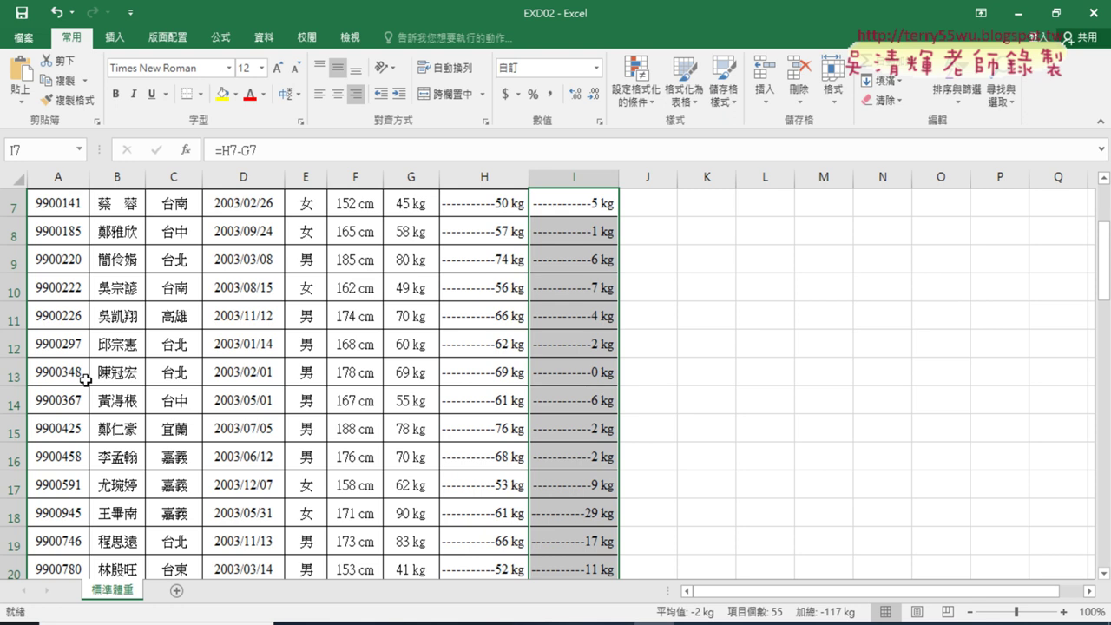
{"action": "scroll", "coordinate": [128, 436], "scroll_direction": "up", "scroll_amount": 2}
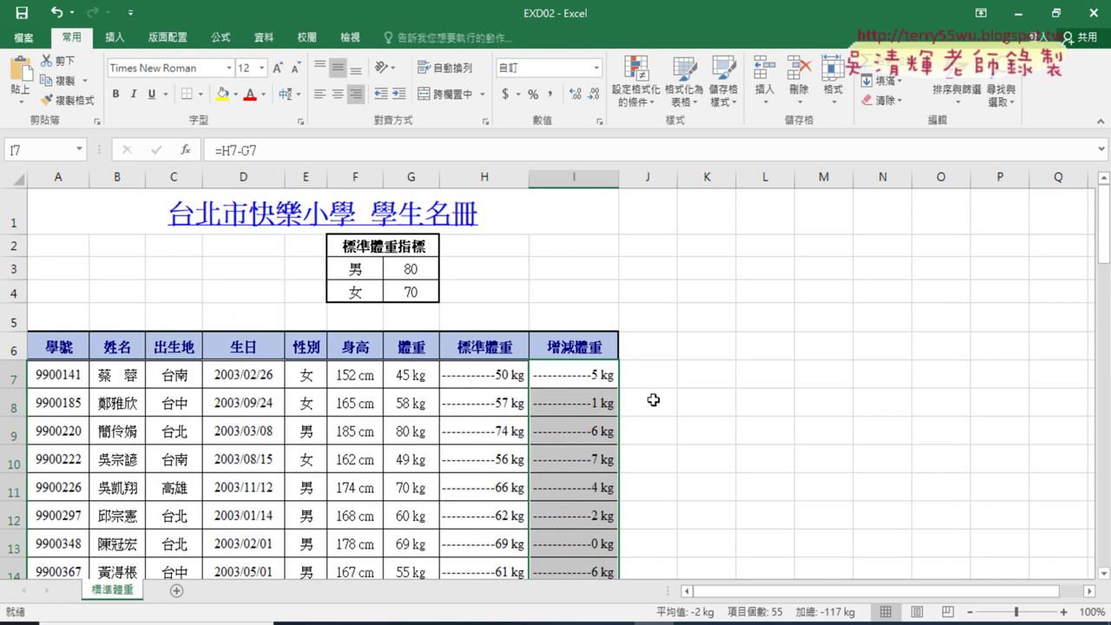
Highlight the ROUNDUP and IF parts of H7's formula and the 增減體重 header
{"action": "left_click", "coordinate": [491, 380]}
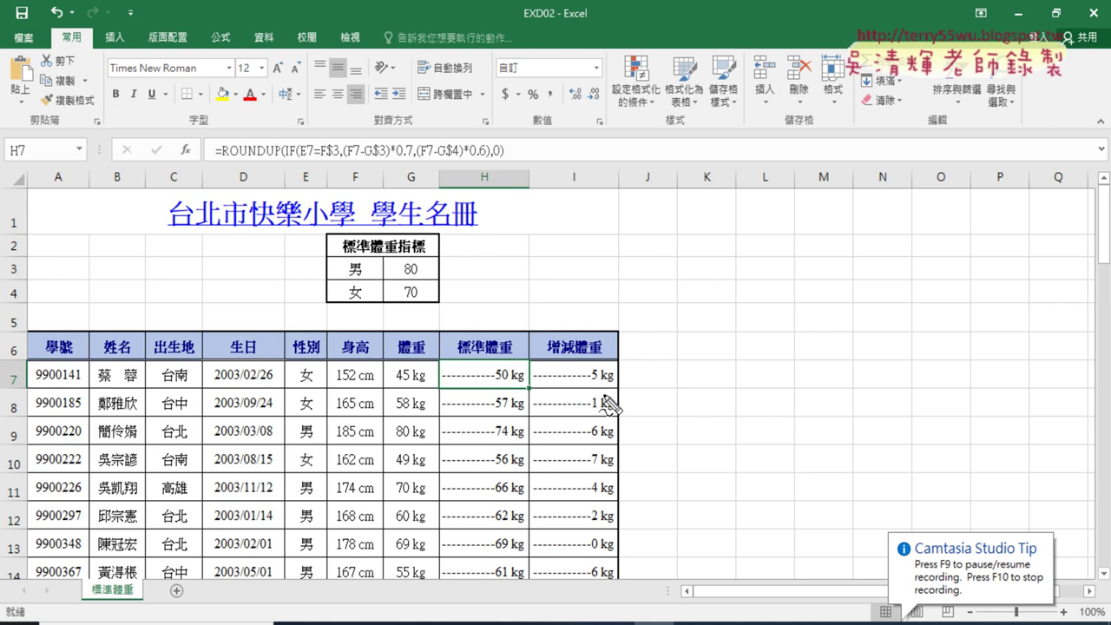
{"action": "left_click_drag", "start_coordinate": [283, 161], "coordinate": [296, 162]}
{"action": "left_click_drag", "start_coordinate": [225, 160], "coordinate": [275, 160]}
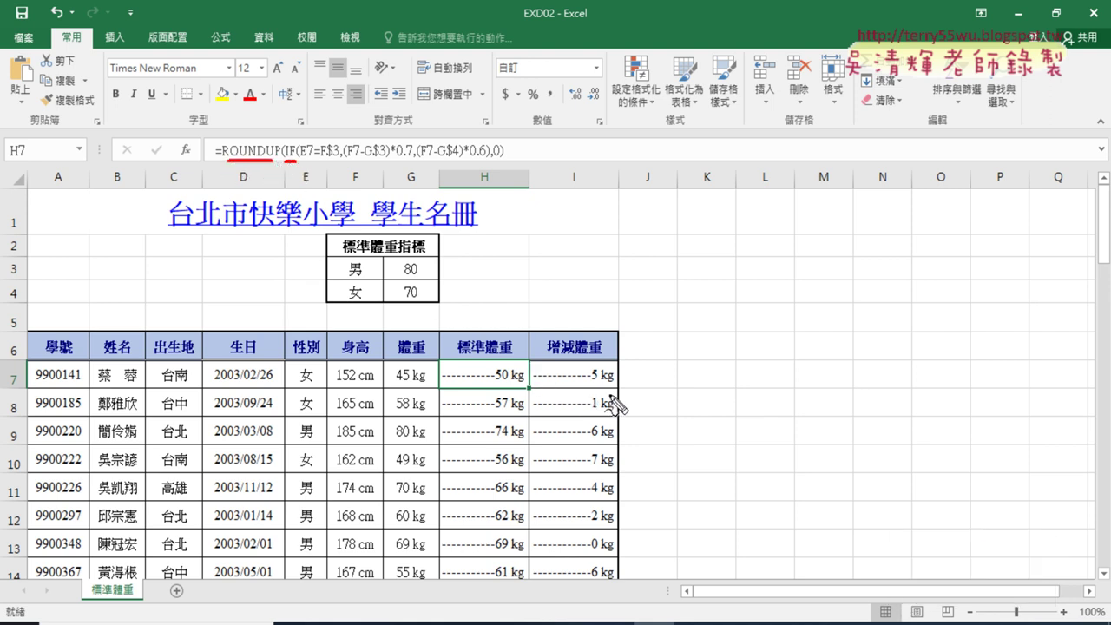
{"action": "left_click_drag", "start_coordinate": [556, 355], "coordinate": [597, 353]}
Clear the annotations, show I7's =H7-G7 formula, and return to the exam PDF
{"action": "key", "text": "Escape"}
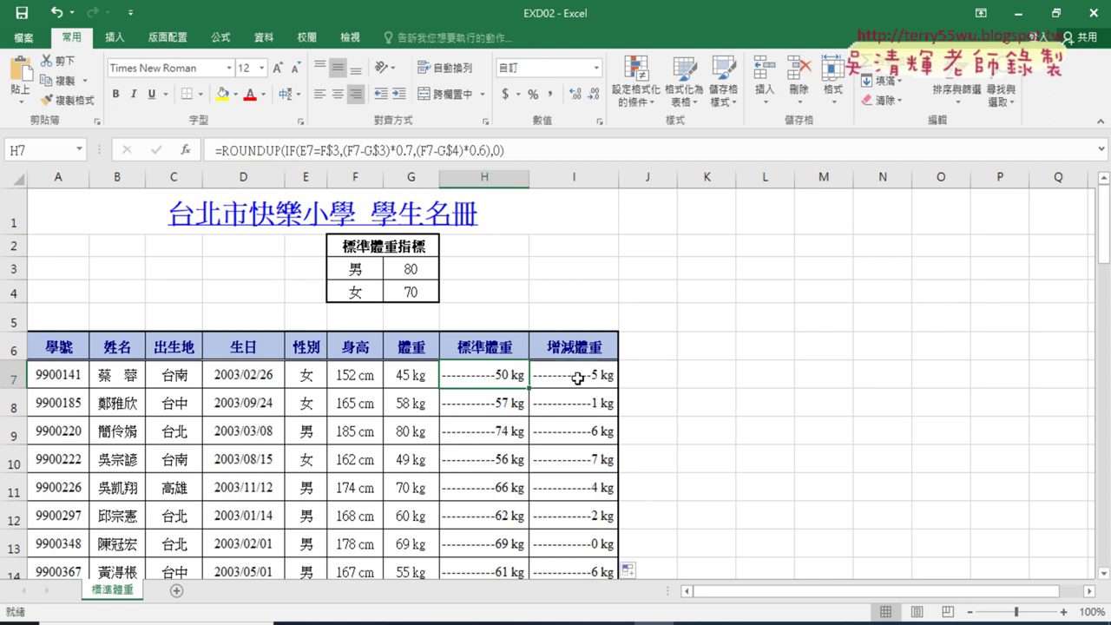
{"action": "left_click", "coordinate": [577, 379]}
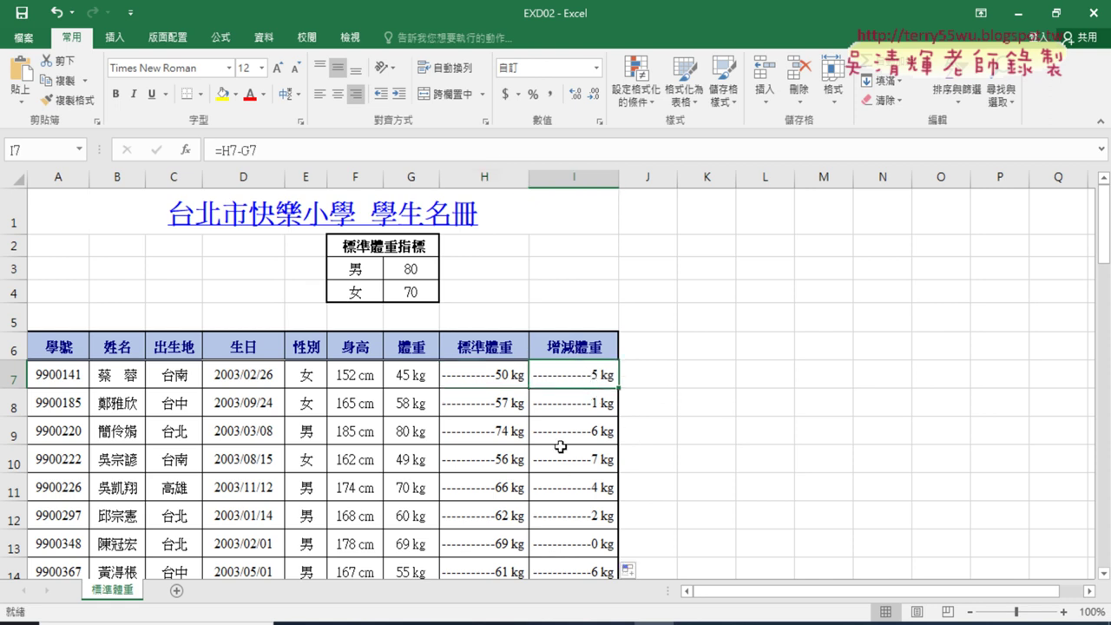
{"action": "left_click", "coordinate": [373, 623]}
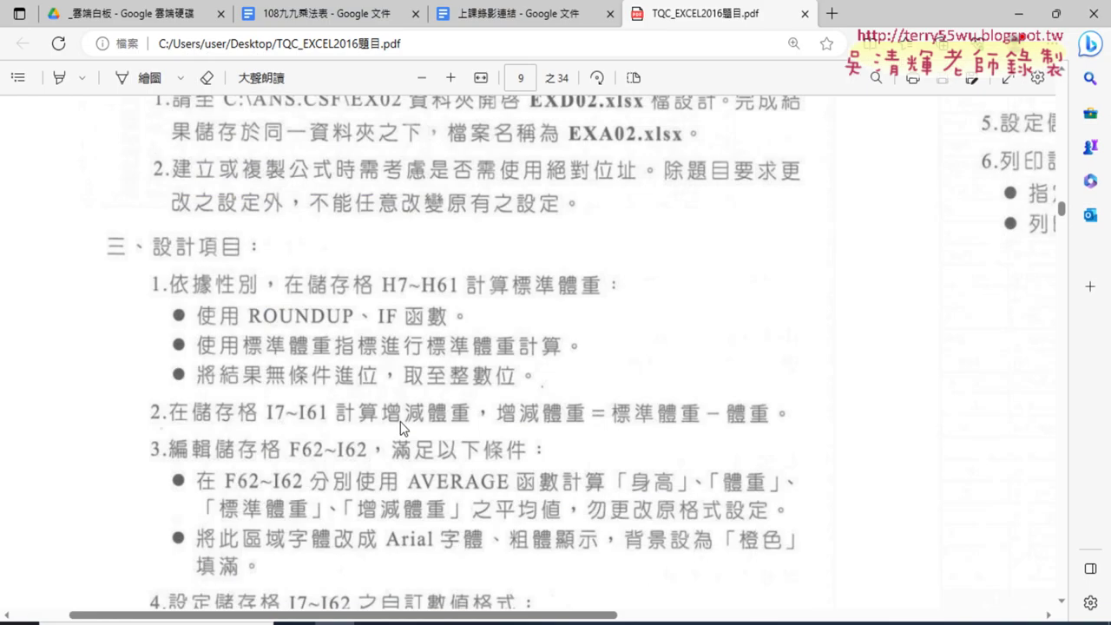
{"action": "scroll", "coordinate": [401, 427], "scroll_direction": "down", "scroll_amount": 3}
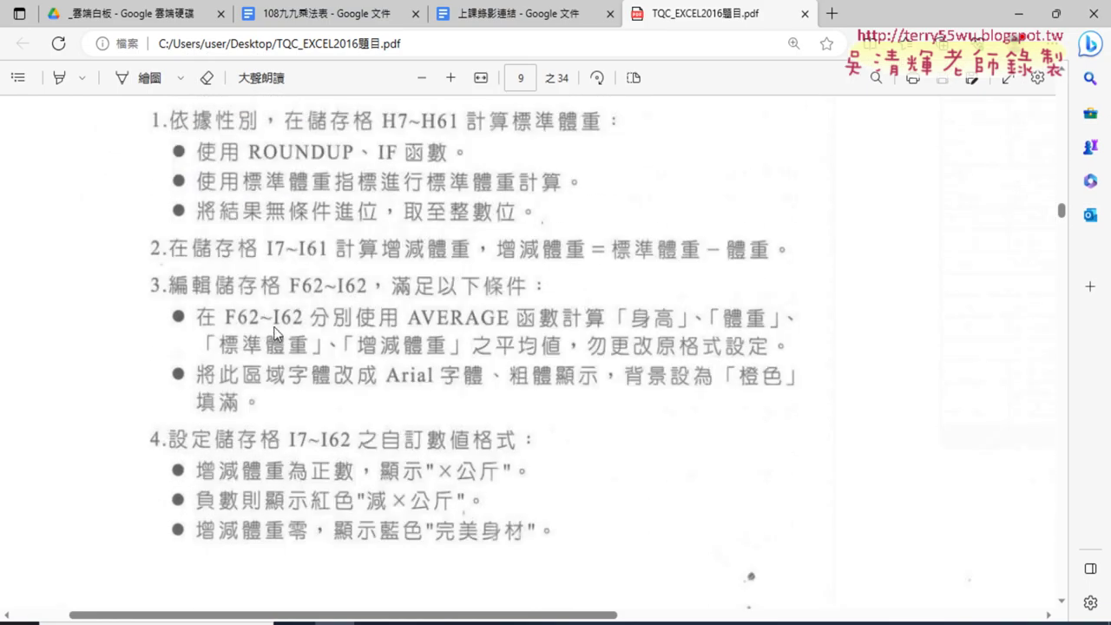
{"action": "scroll", "coordinate": [320, 440], "scroll_direction": "down", "scroll_amount": 1}
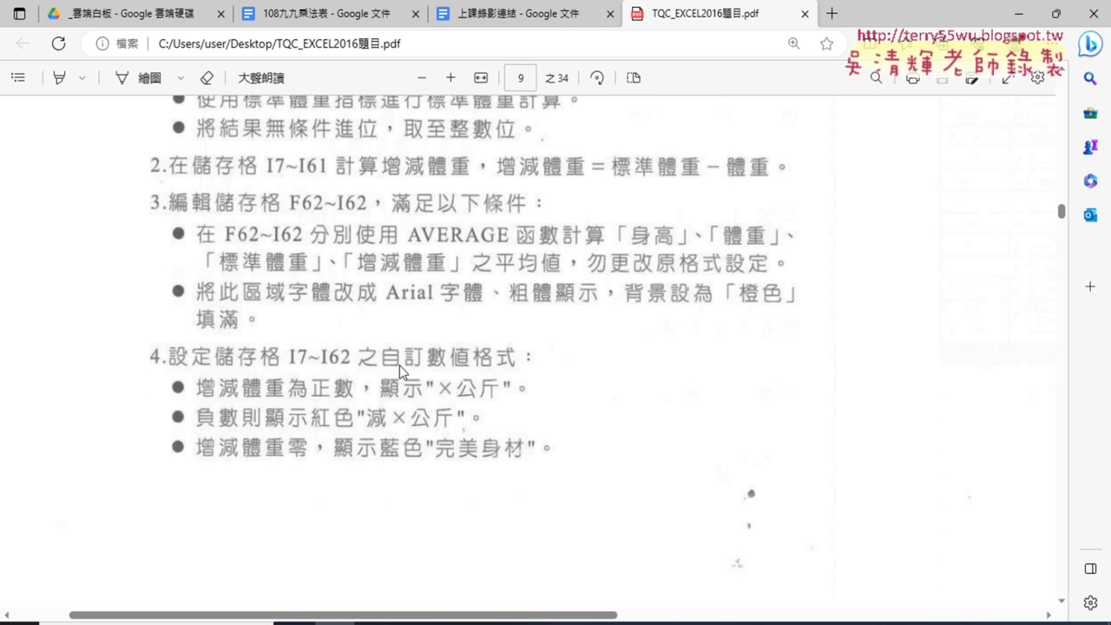
{"action": "scroll", "coordinate": [400, 365], "scroll_direction": "up", "scroll_amount": 3}
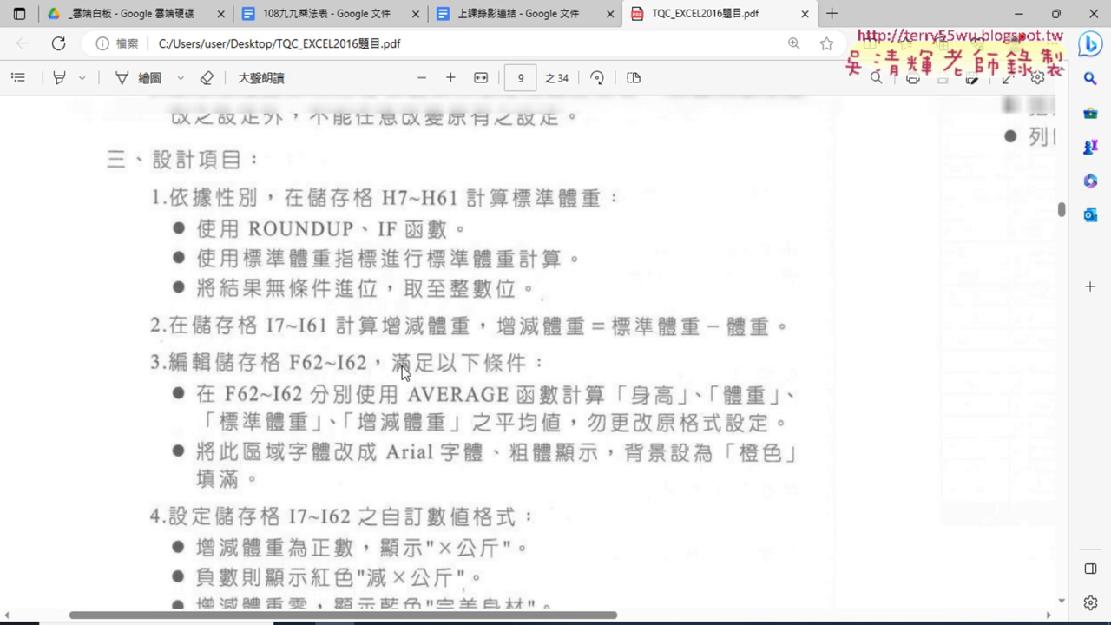
{"action": "scroll", "coordinate": [516, 380], "scroll_direction": "down", "scroll_amount": 2}
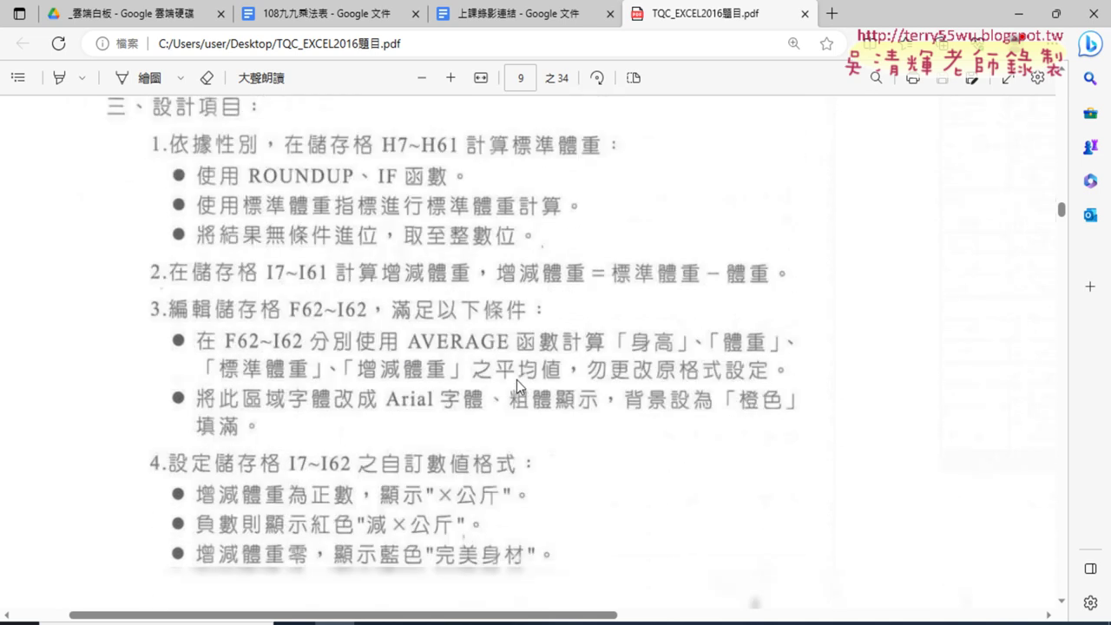
{"action": "scroll", "coordinate": [599, 526], "scroll_direction": "up", "scroll_amount": 1}
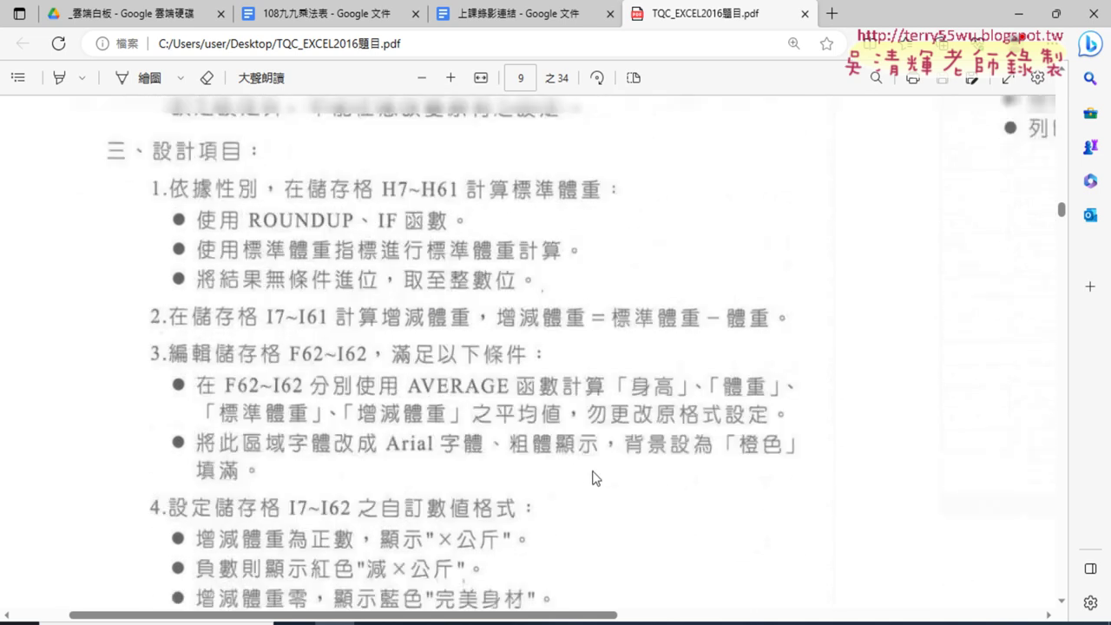